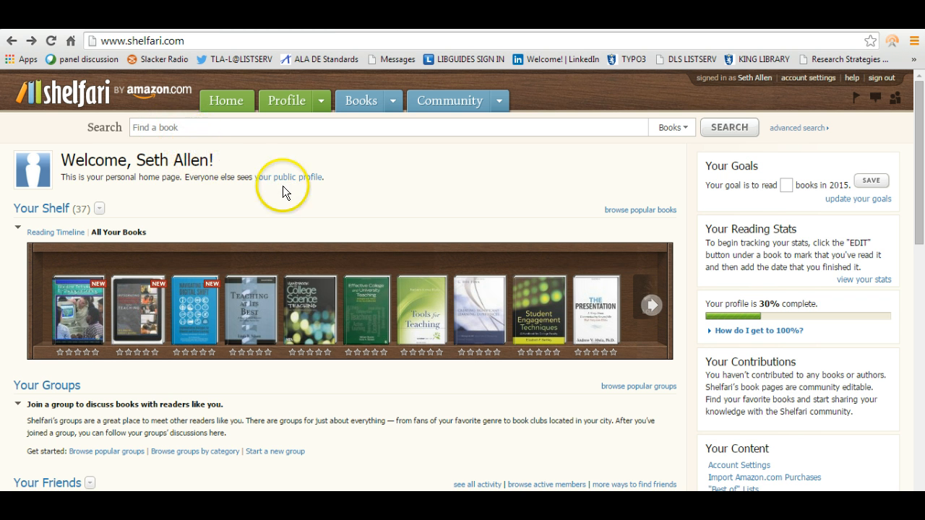
# Search the book catalogue for "educational technology".
pyautogui.scroll(-1, 470, 238)
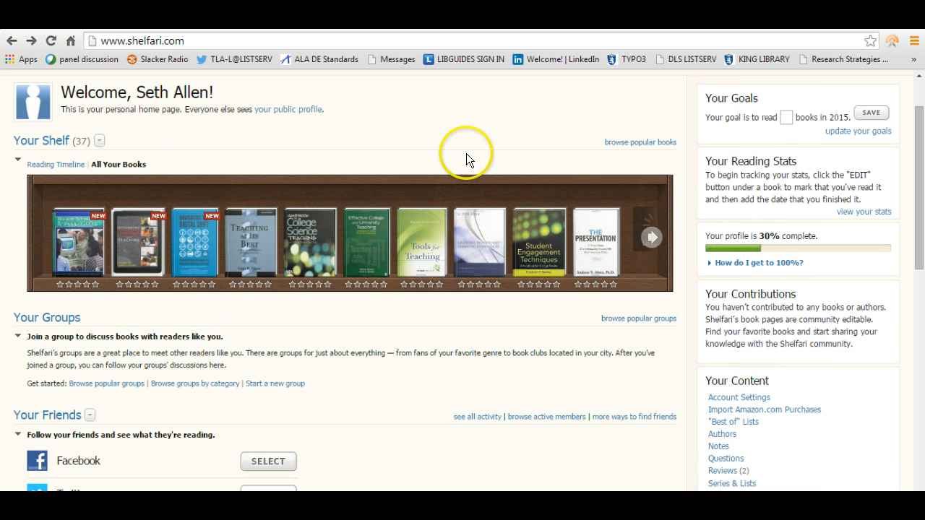
pyautogui.scroll(1, 484, 121)
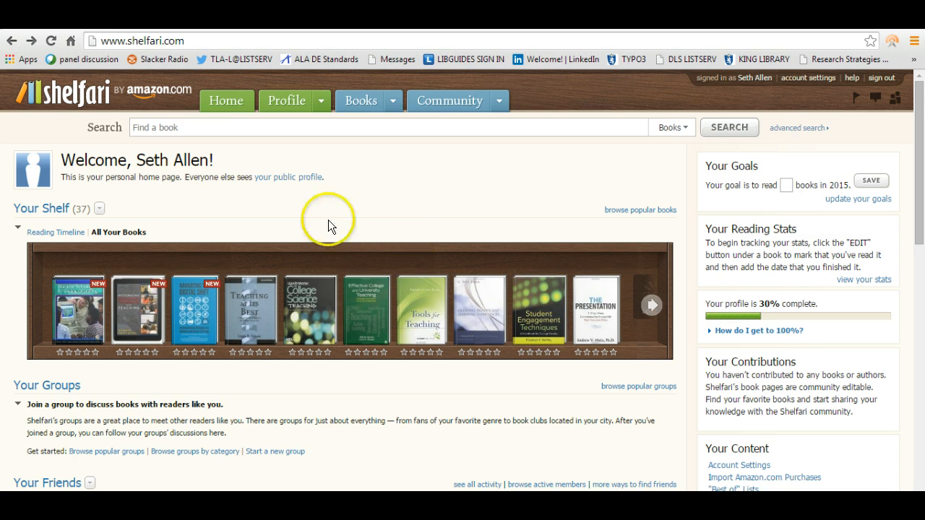
pyautogui.click(258, 126)
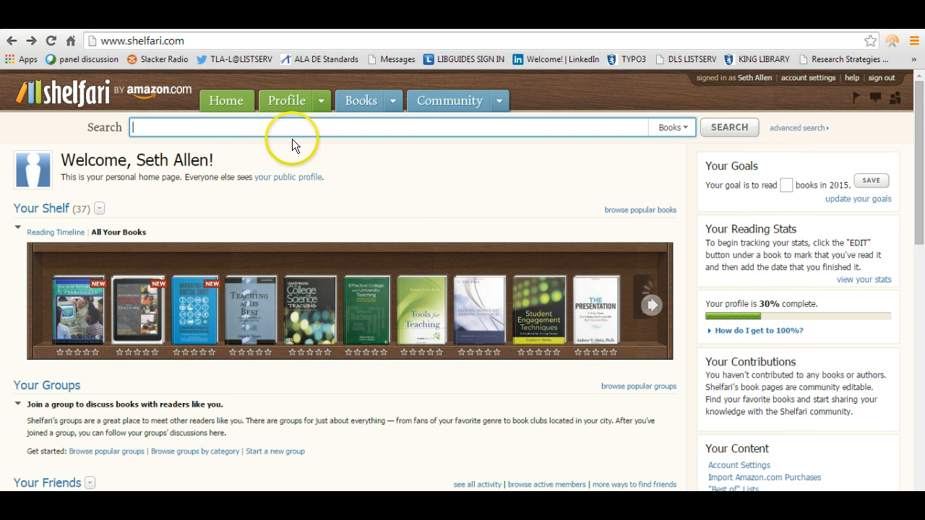
pyautogui.write('educ')
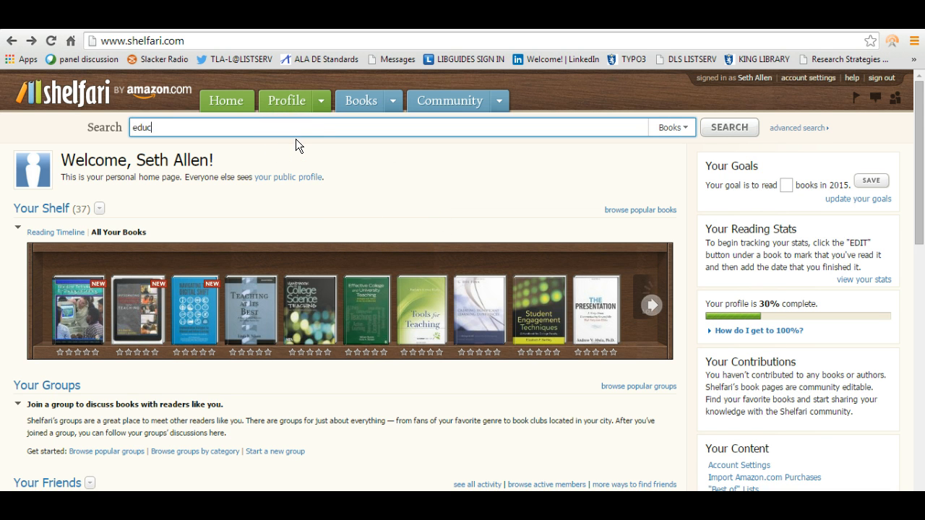
pyautogui.write('ational technology')
pyautogui.press('Return')
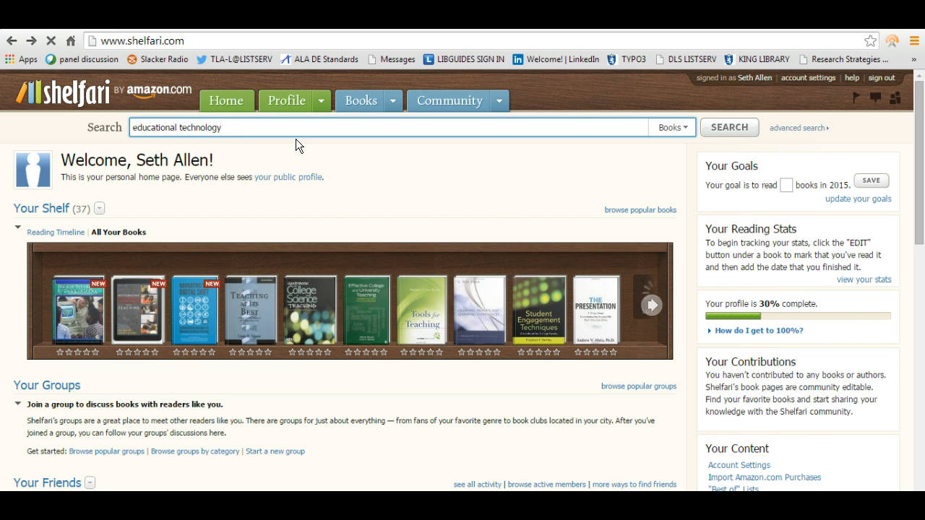
# Add "Foundations of Educational Technology" from the search results to the shelf and set its reading status to "I plan to read".
pyautogui.scroll(-1, 264, 238)
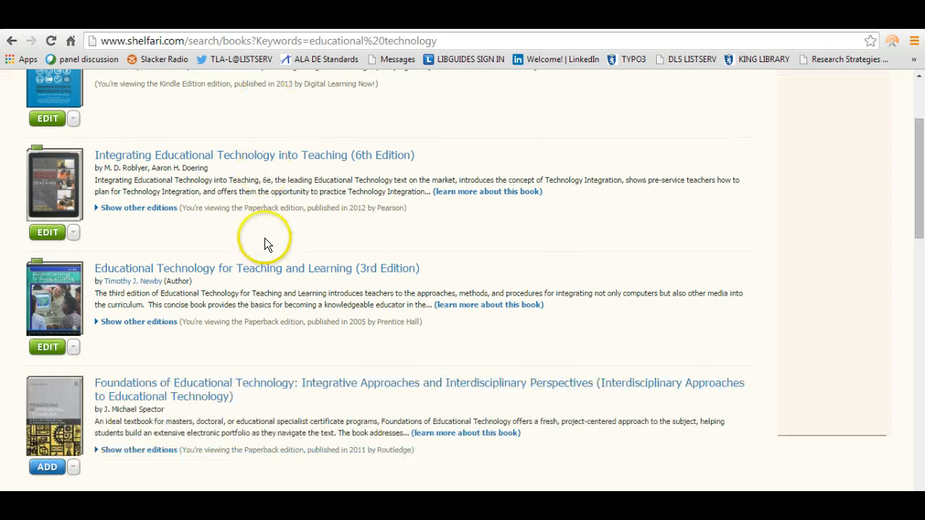
pyautogui.scroll(-1, 137, 282)
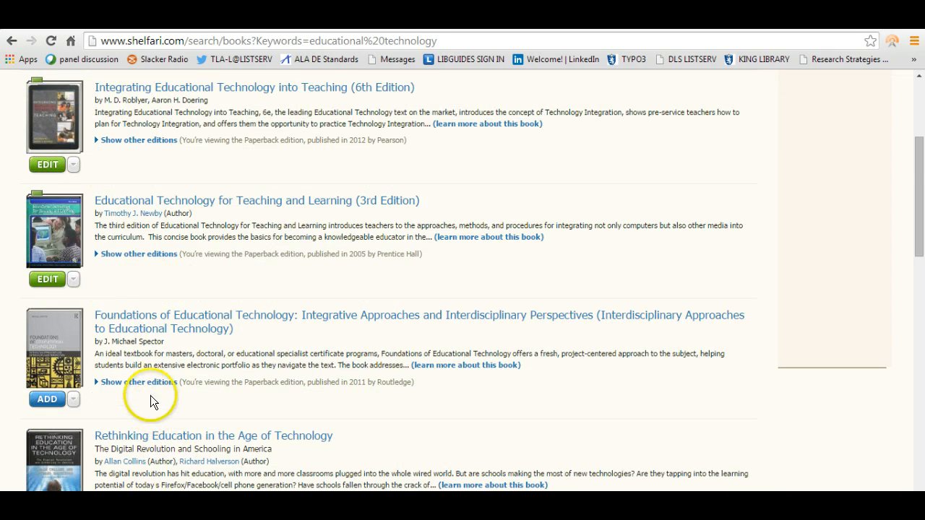
pyautogui.scroll(-1, 152, 401)
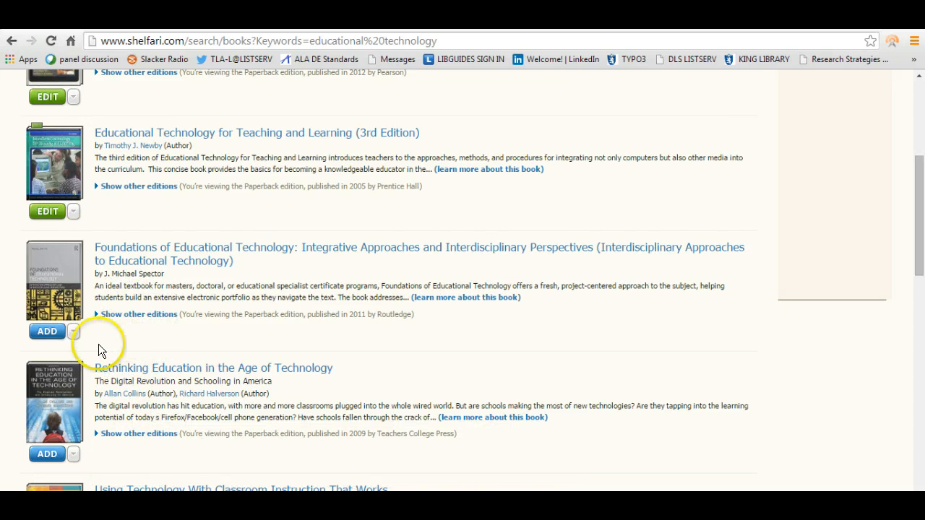
pyautogui.click(48, 332)
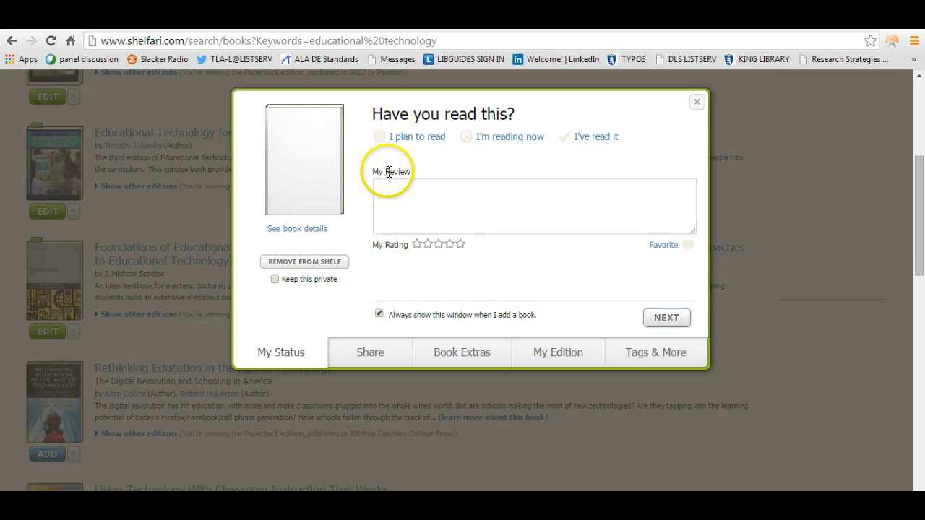
pyautogui.click(377, 143)
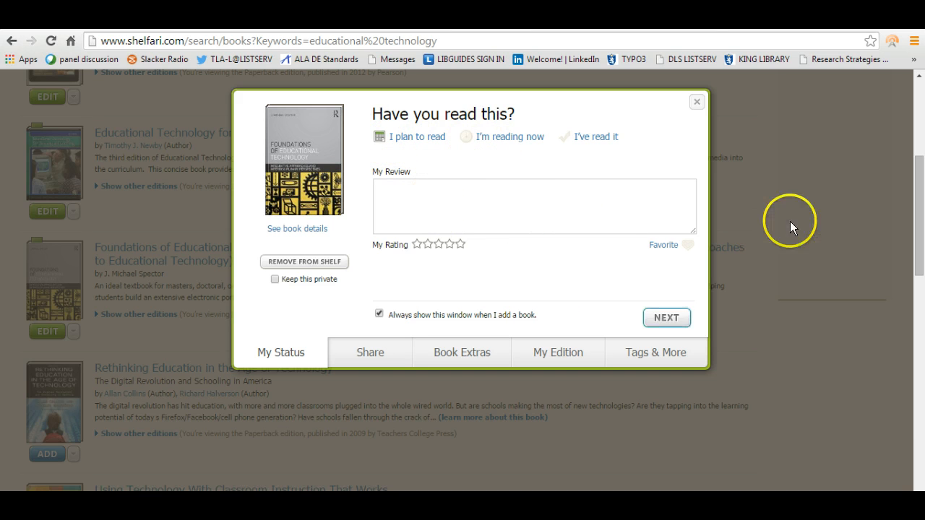
# Look through the sharing options, book extras and edition details for the added book.
pyautogui.click(386, 350)
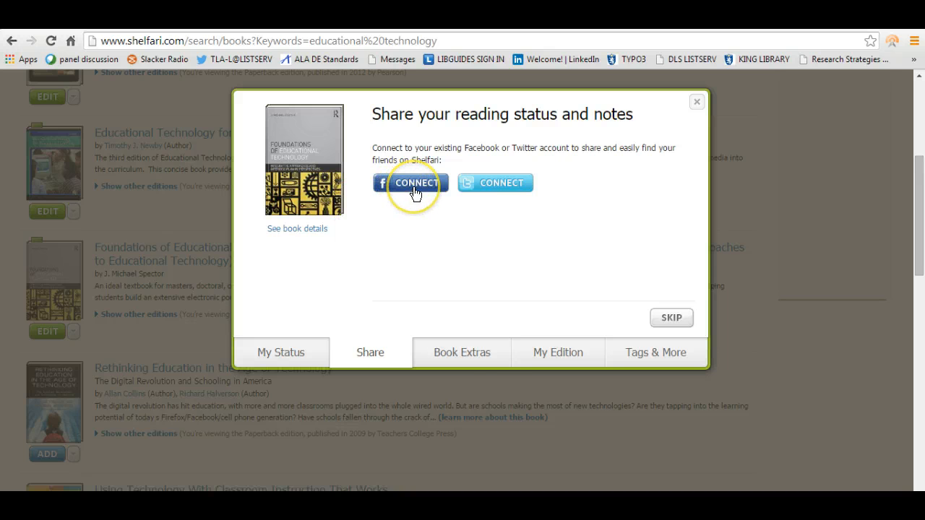
pyautogui.click(475, 354)
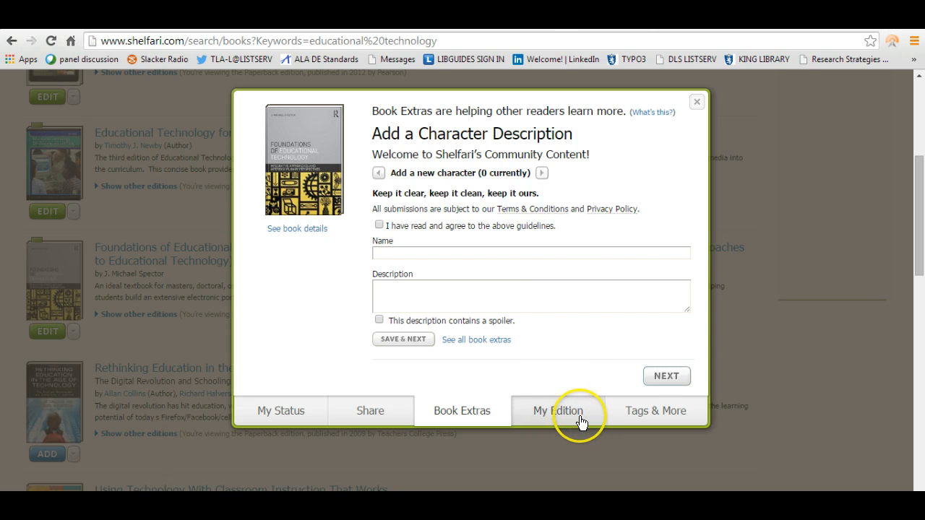
pyautogui.click(555, 412)
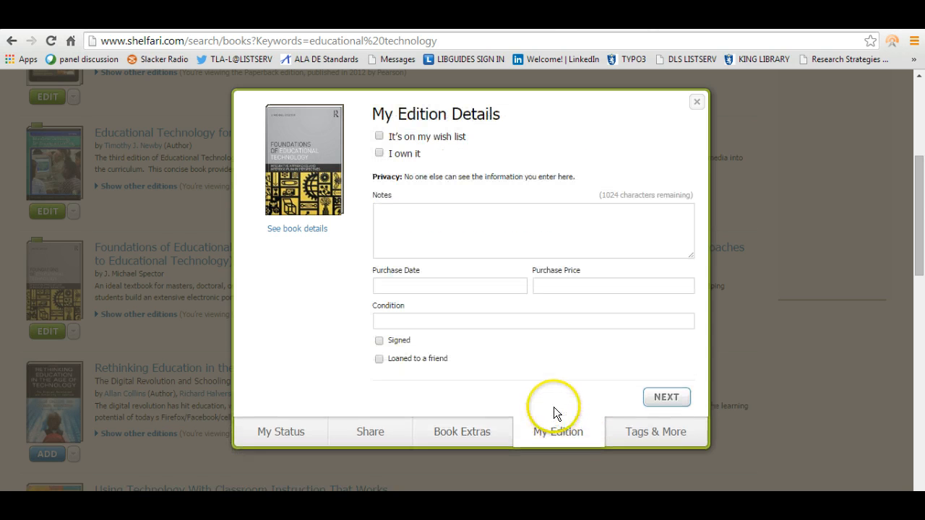
# Tag the added book with "ed tech" and finish its entry.
pyautogui.click(625, 442)
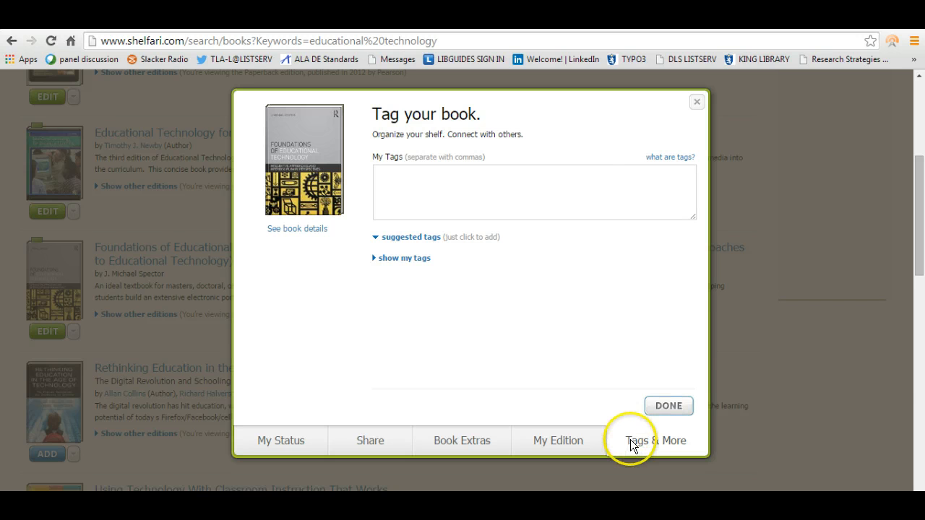
pyautogui.click(479, 202)
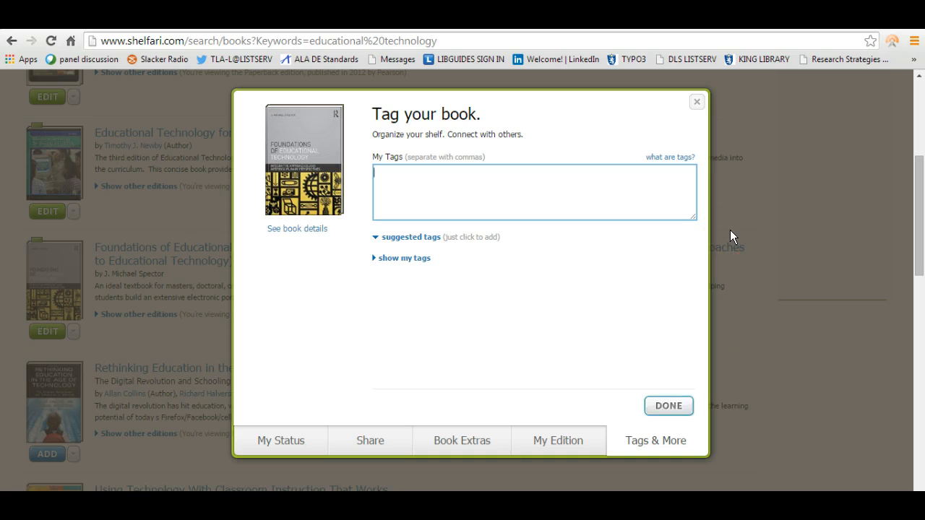
pyautogui.write('ed')
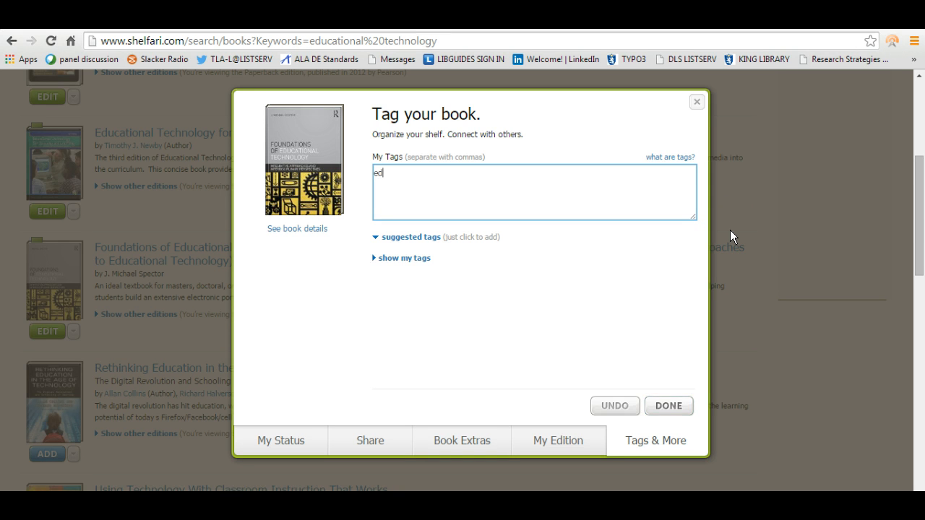
pyautogui.write(' tech')
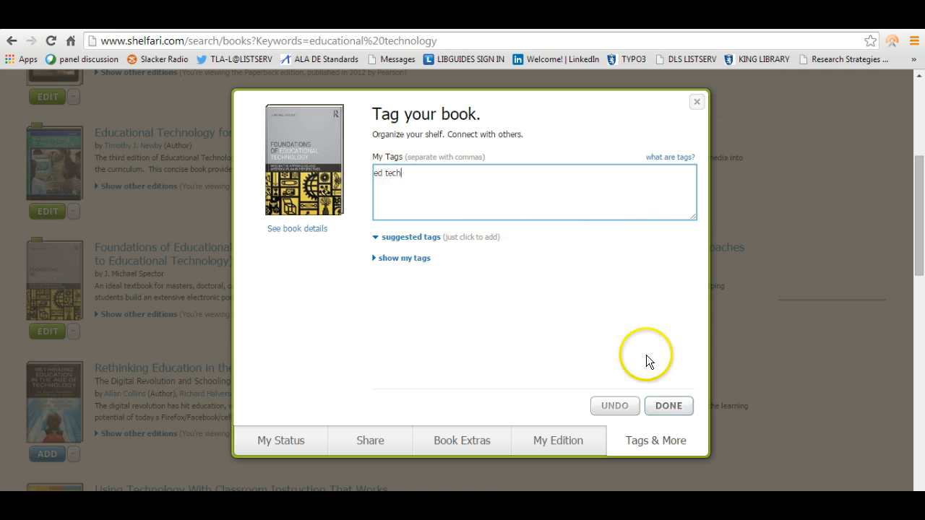
pyautogui.click(669, 404)
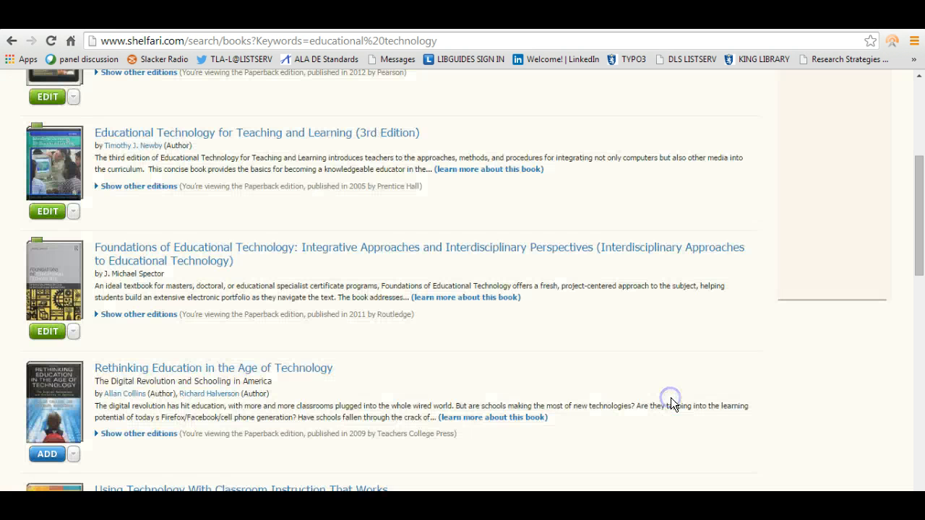
# Reopen the entry of "Foundations of Educational Technology", examine its suggested tags and your own tags, and close it.
pyautogui.click(51, 333)
pyautogui.click(637, 354)
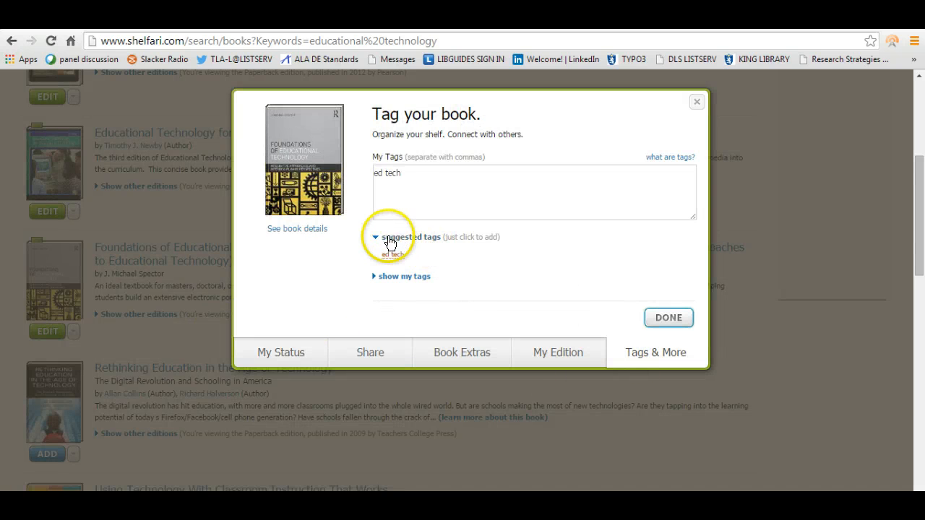
pyautogui.click(374, 278)
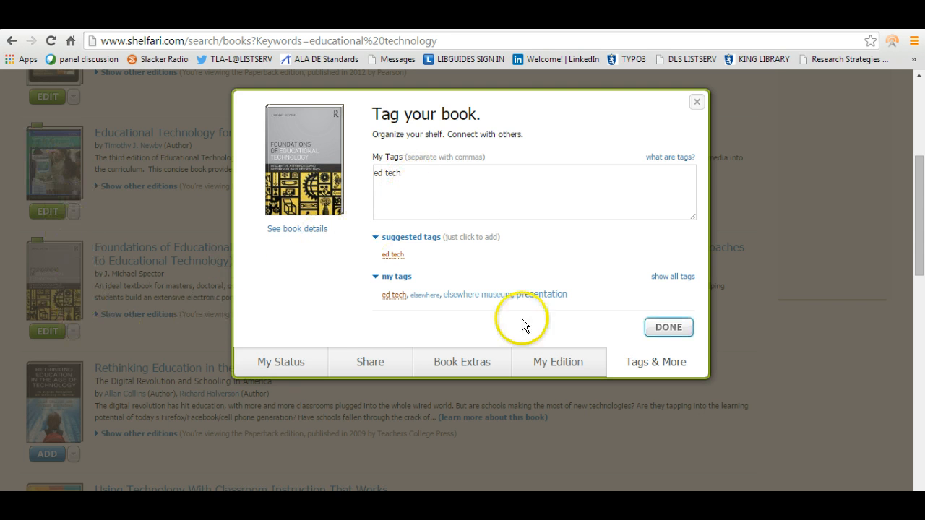
pyautogui.click(681, 330)
# Check the quick reading-status options of "Foundations of Educational Technology" in the search results without changing them.
pyautogui.scroll(-4, 692, 352)
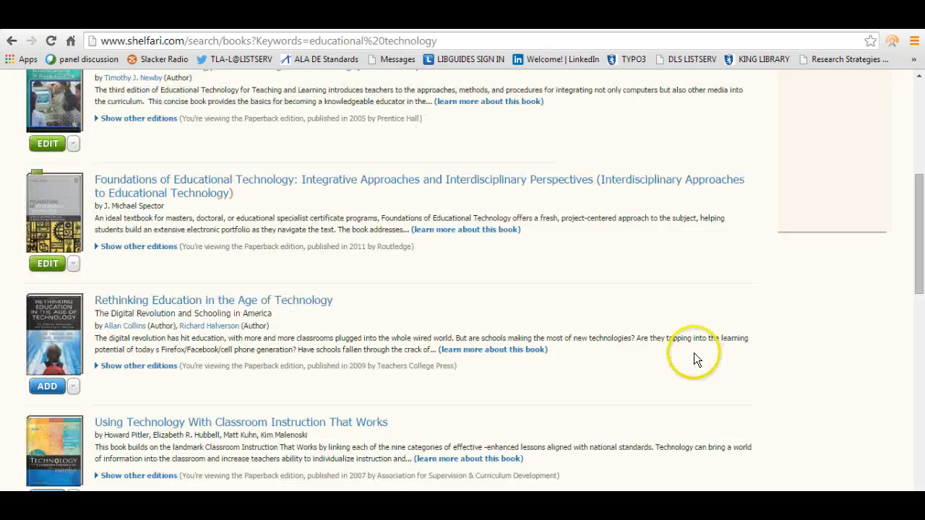
pyautogui.scroll(2, 688, 358)
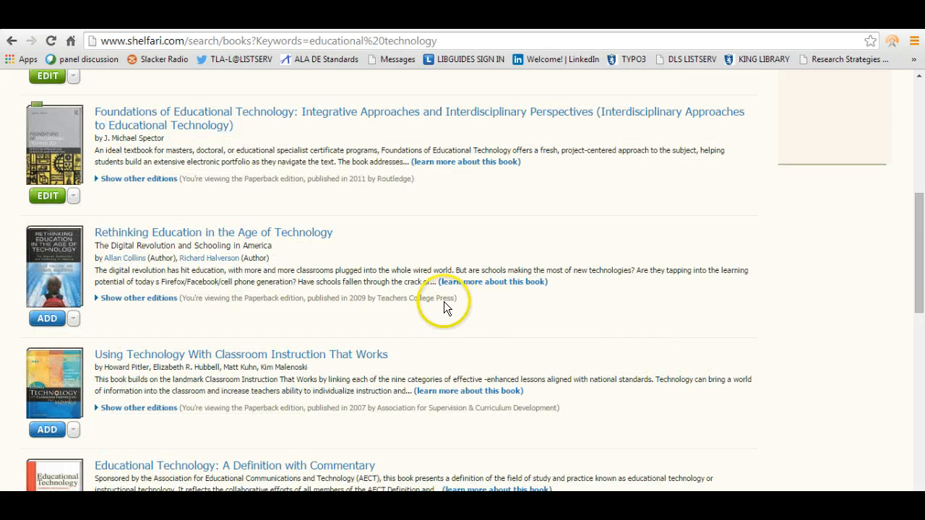
pyautogui.click(75, 198)
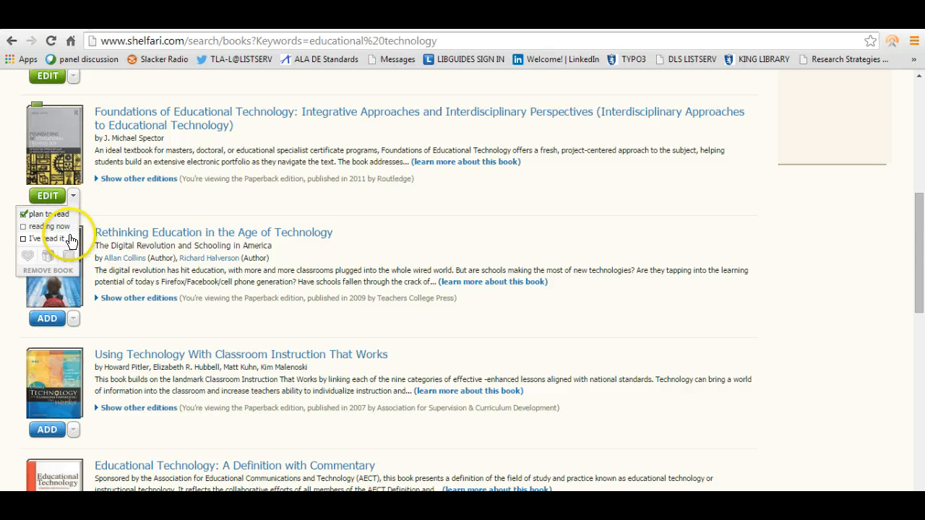
pyautogui.click(351, 203)
# Return to the personal home page and open the list of your existing widgets.
pyautogui.scroll(6, 593, 274)
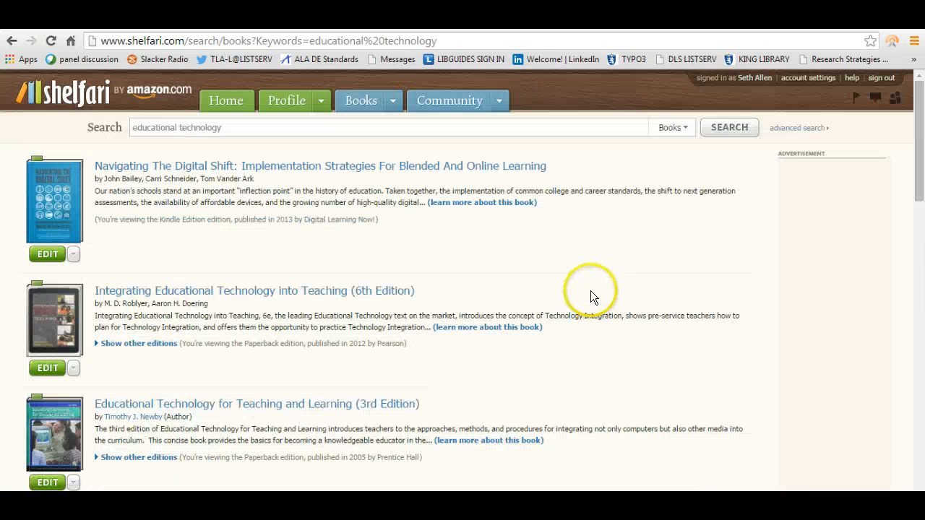
pyautogui.click(57, 92)
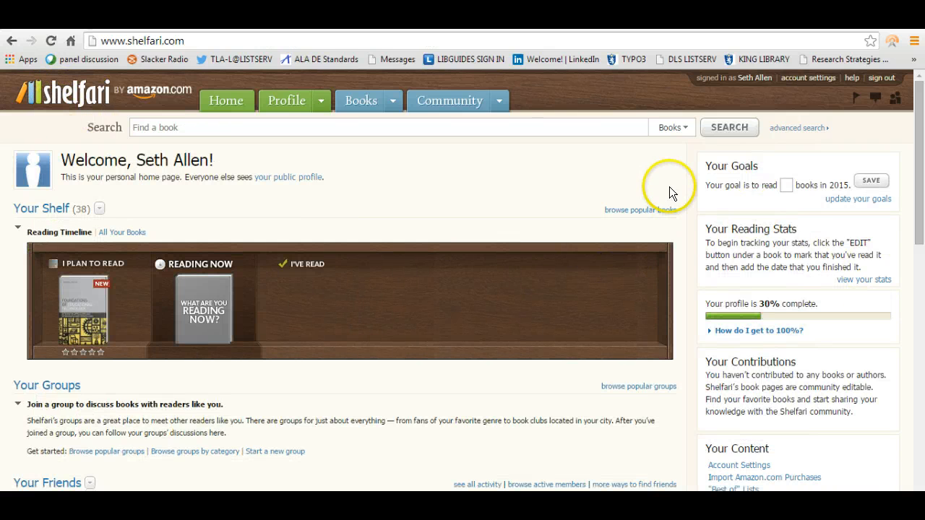
pyautogui.scroll(-4, 669, 193)
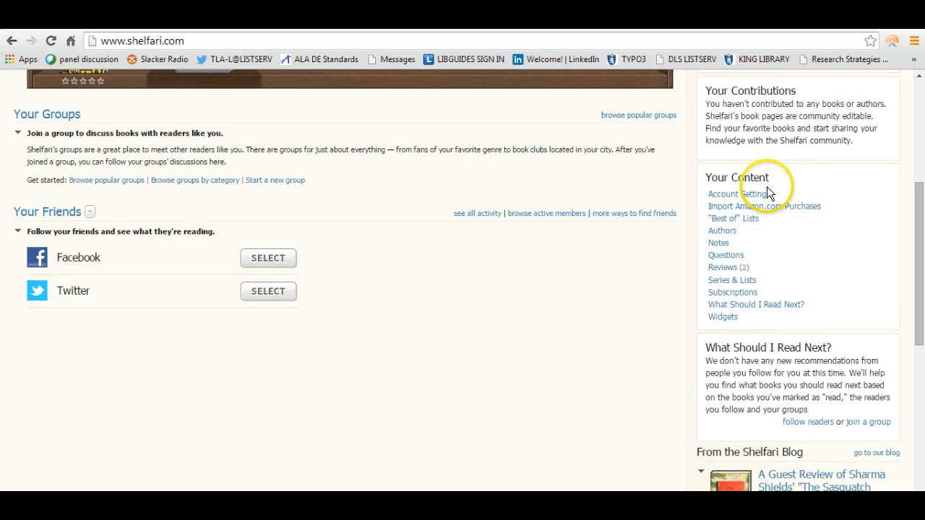
pyautogui.click(729, 317)
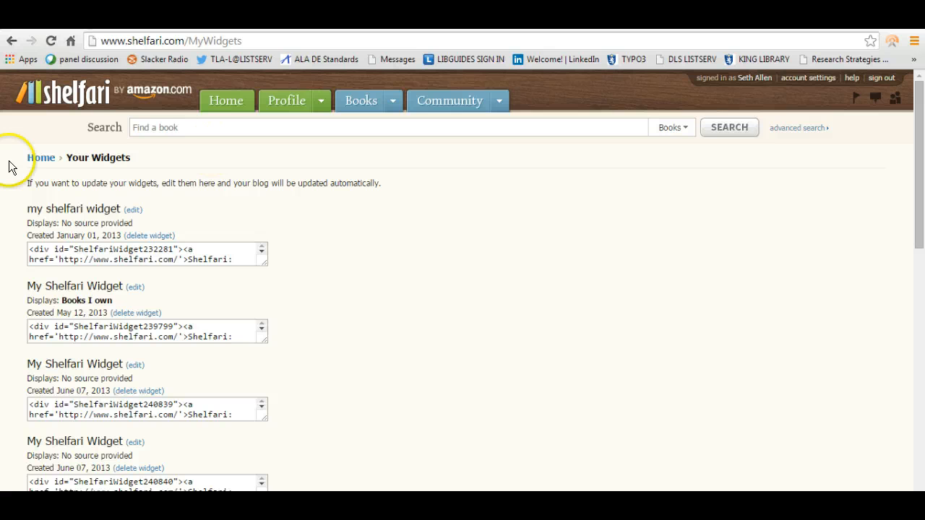
# Create a new widget below the existing ones, choosing JavaScript as its type.
pyautogui.scroll(-5, 252, 257)
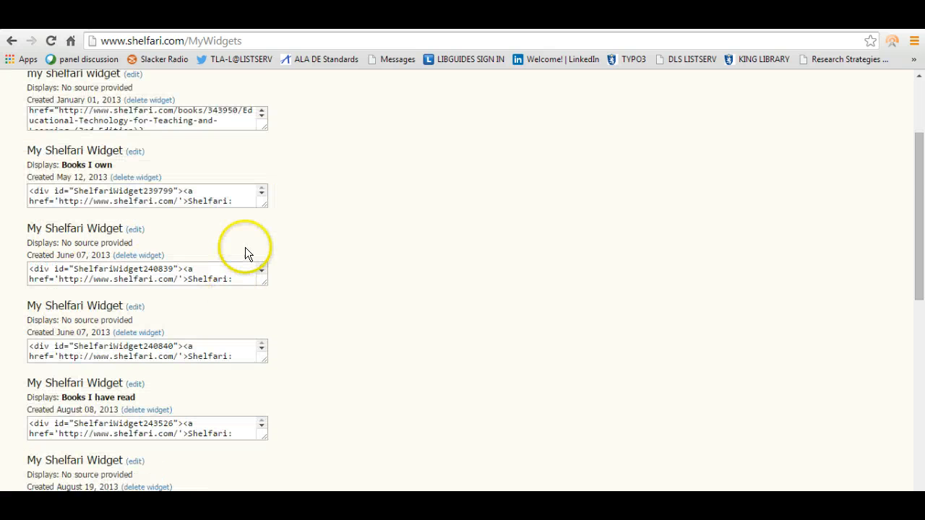
pyautogui.scroll(-5, 244, 254)
pyautogui.scroll(-4, 227, 296)
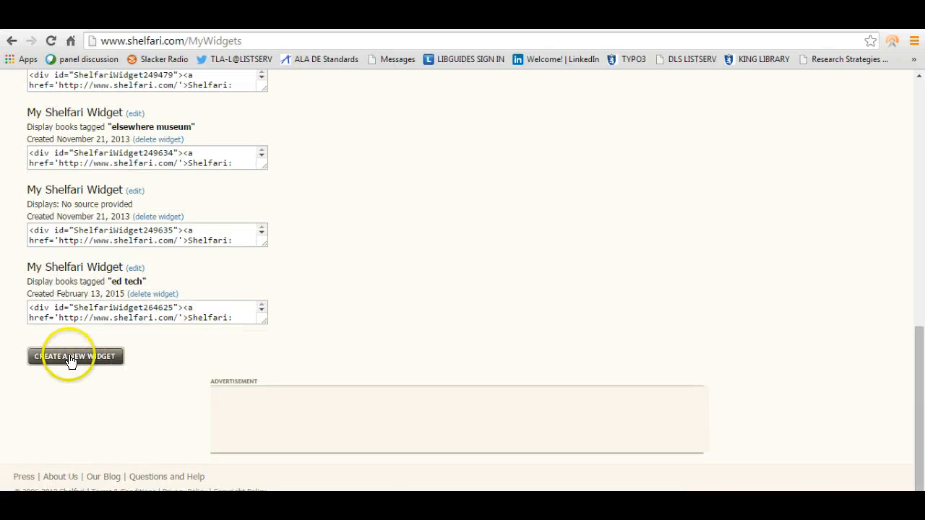
pyautogui.click(69, 357)
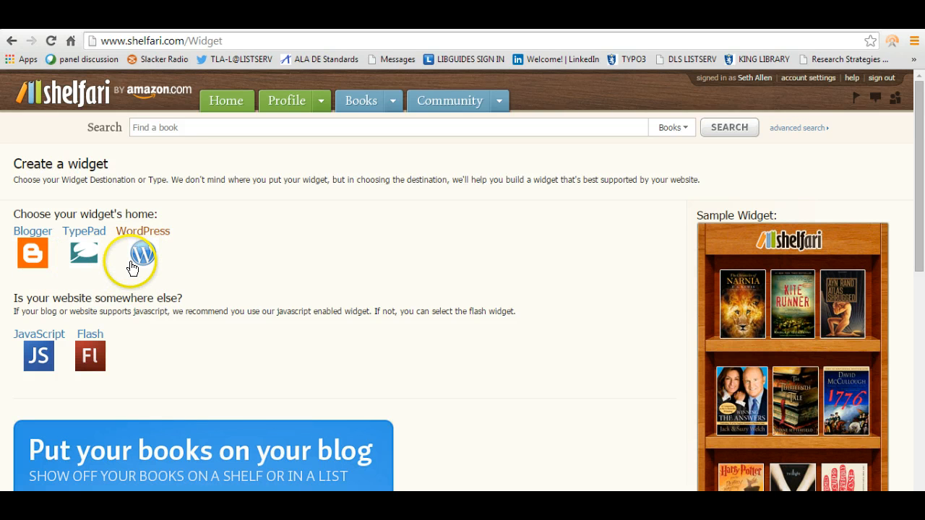
pyautogui.scroll(-1, 177, 321)
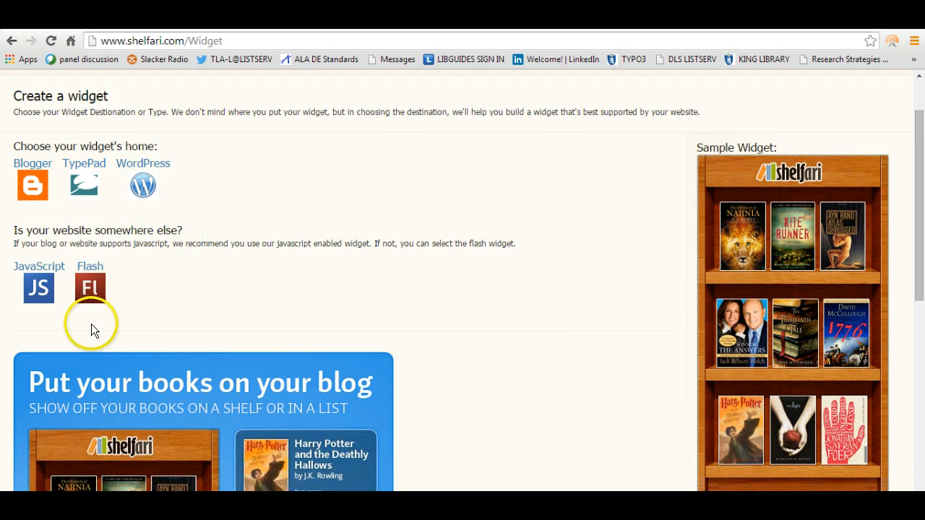
pyautogui.click(45, 304)
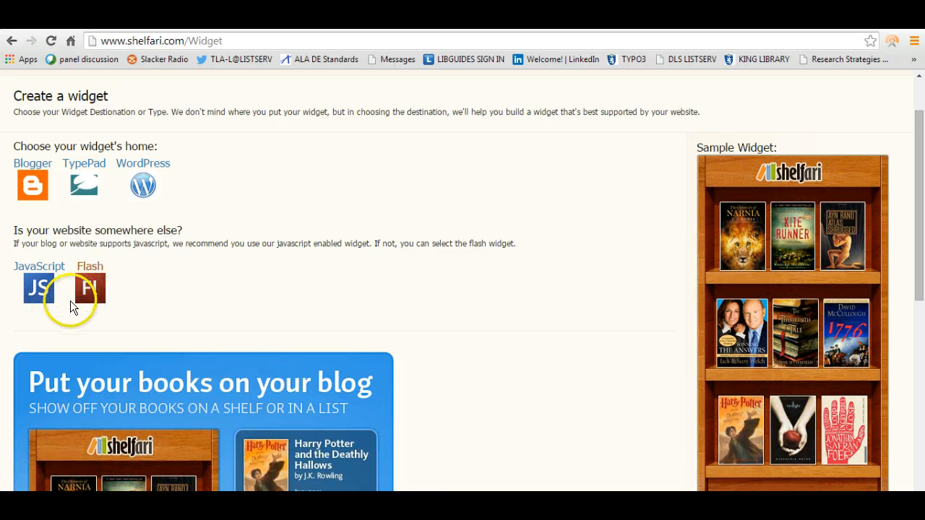
pyautogui.click(43, 289)
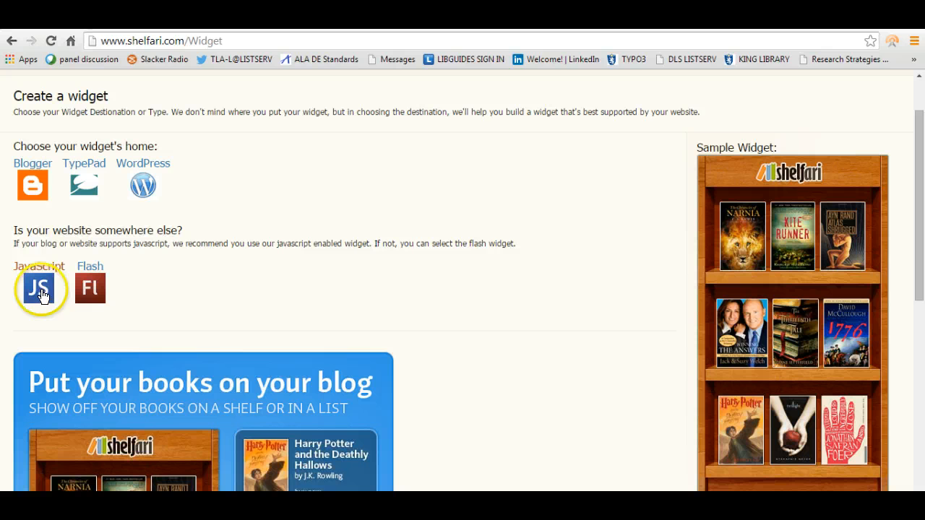
pyautogui.click(41, 290)
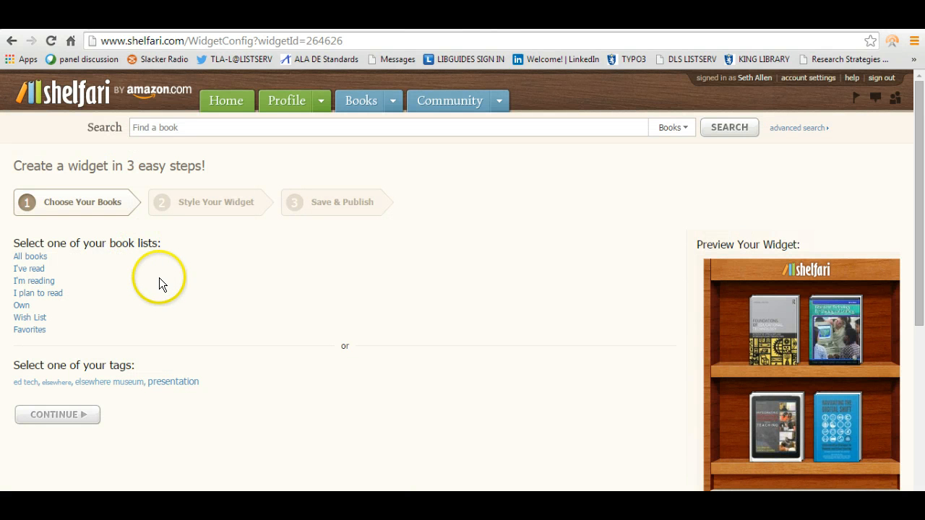
pyautogui.scroll(-1, 159, 279)
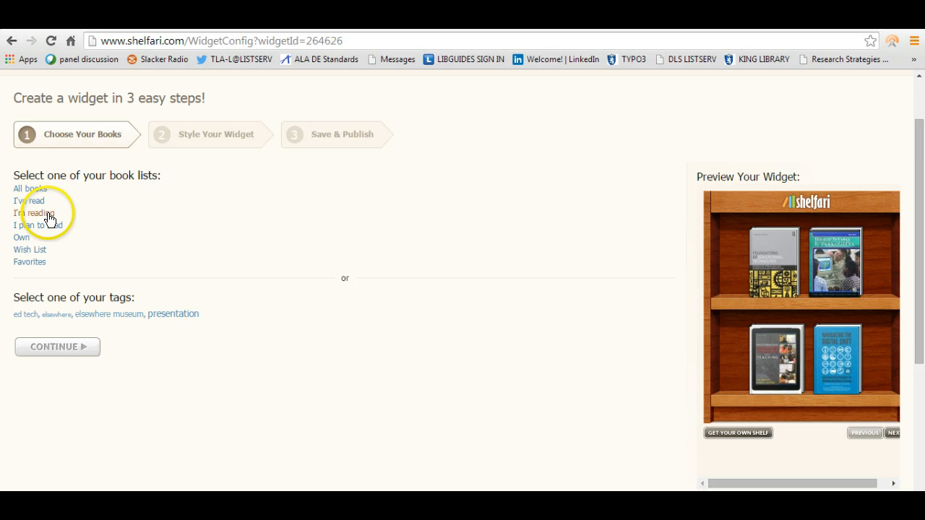
# Select the books tagged "ed tech" for the widget and continue to its styling.
pyautogui.scroll(-1, 118, 270)
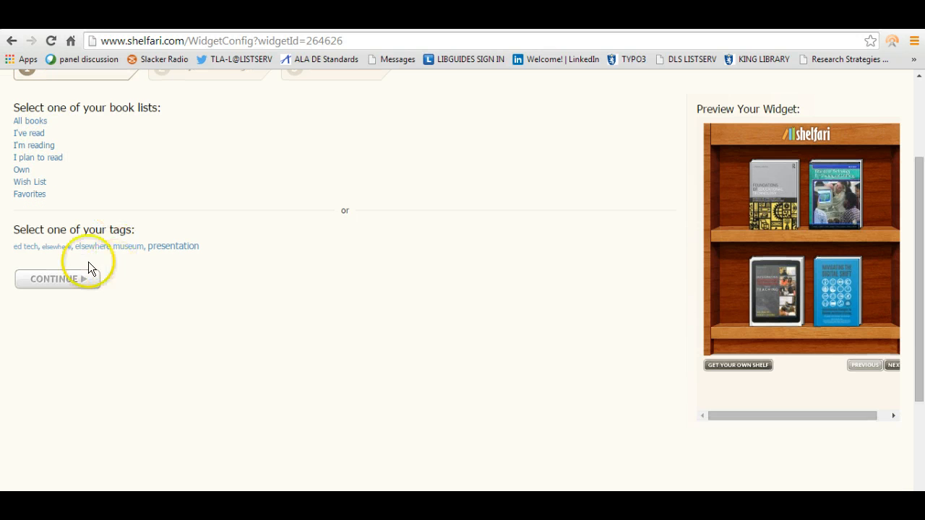
pyautogui.click(26, 252)
pyautogui.click(47, 281)
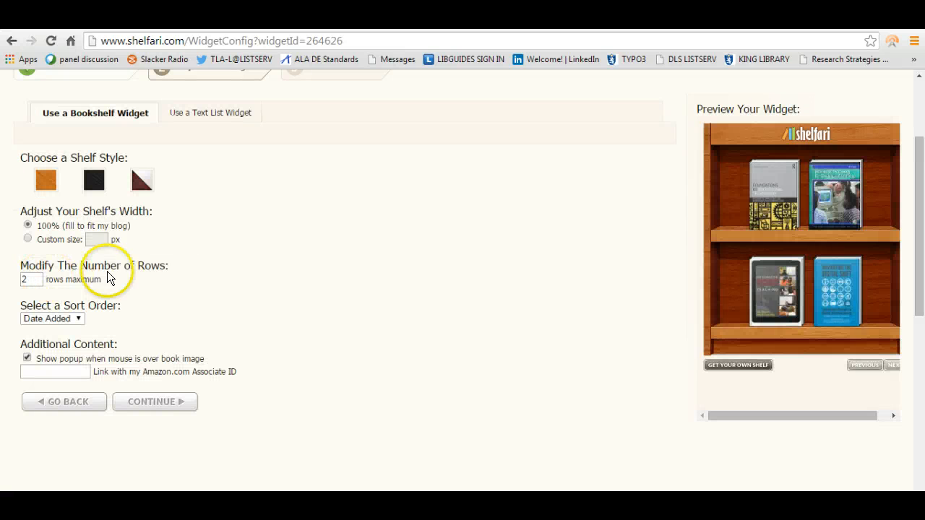
# Try the white and dark red shelf style in the preview, and apply the black shelf style to the bookshelf widget.
pyautogui.scroll(-1, 532, 286)
pyautogui.scroll(2, 894, 305)
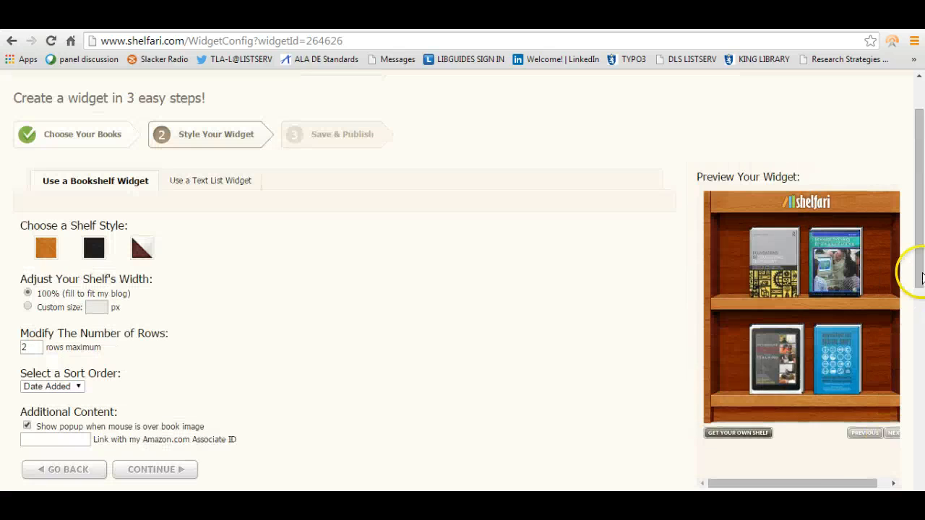
pyautogui.moveTo(845, 482); pyautogui.dragTo(882, 477)
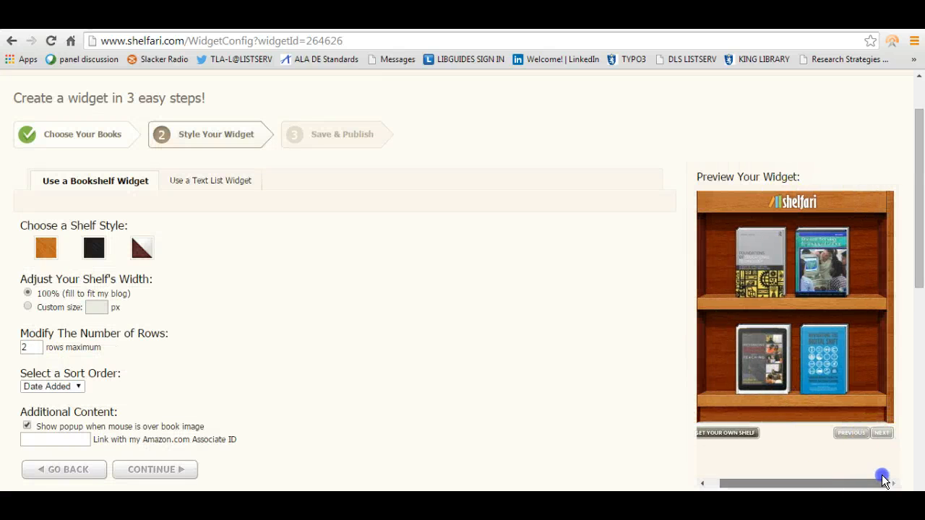
pyautogui.scroll(-1, 429, 343)
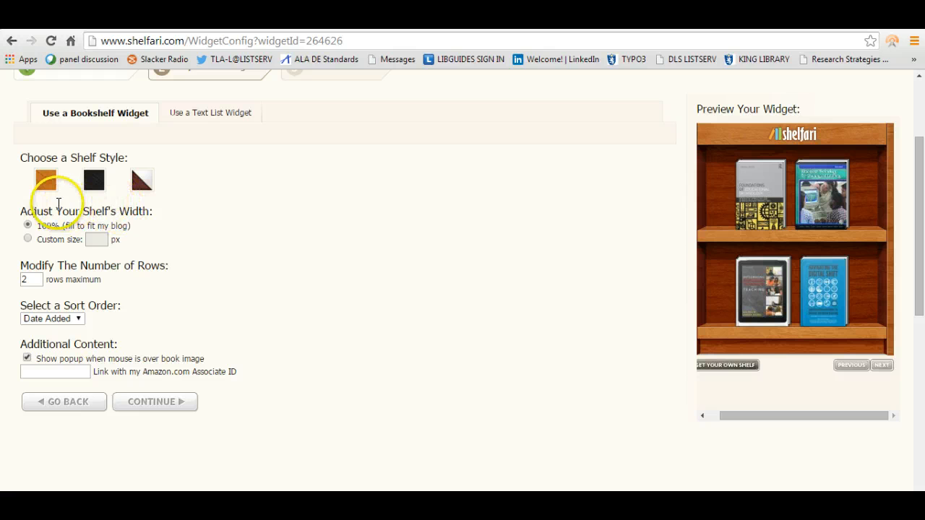
pyautogui.click(139, 186)
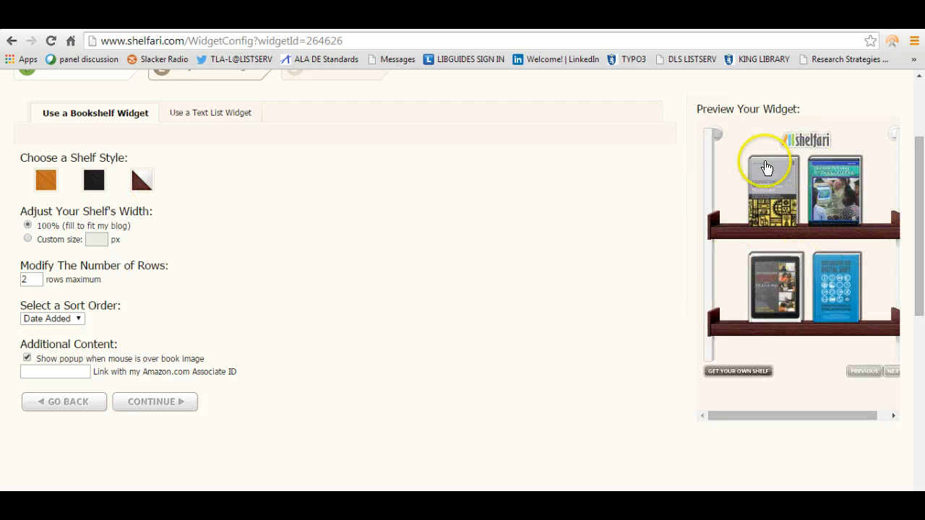
pyautogui.click(94, 184)
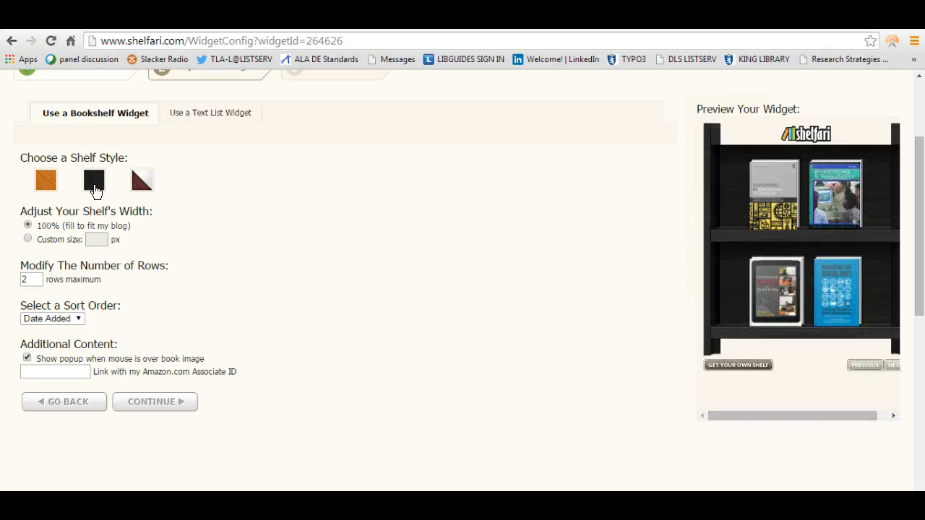
pyautogui.click(54, 191)
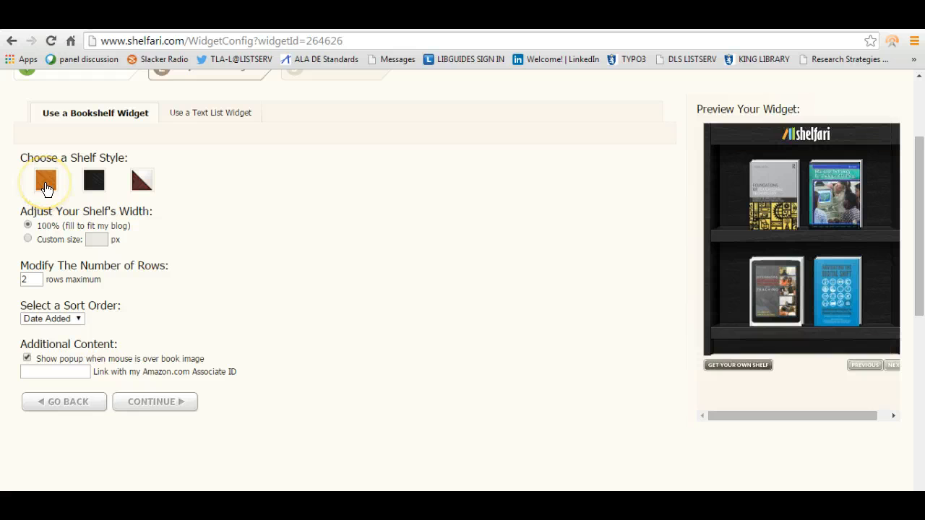
# Set the shelf's width to a custom size of 300 px.
pyautogui.click(28, 238)
pyautogui.click(102, 239)
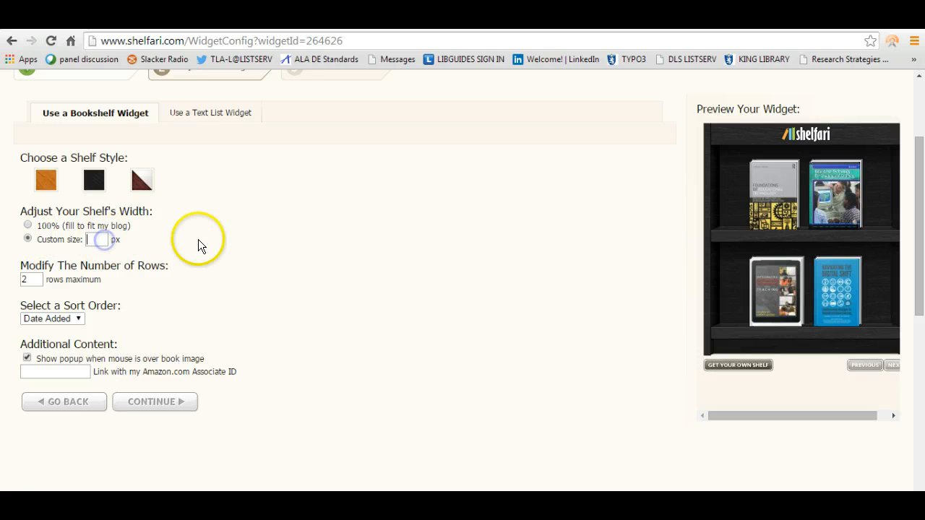
pyautogui.write('300')
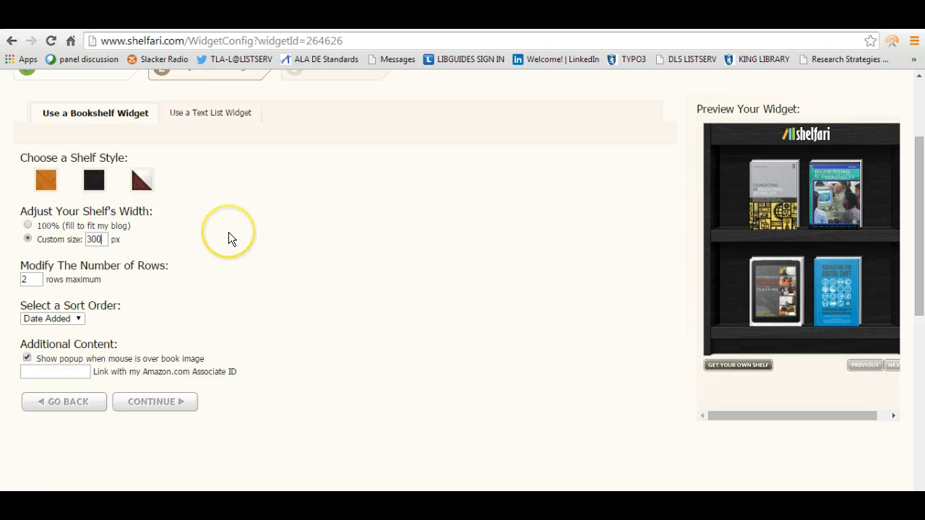
pyautogui.click(356, 273)
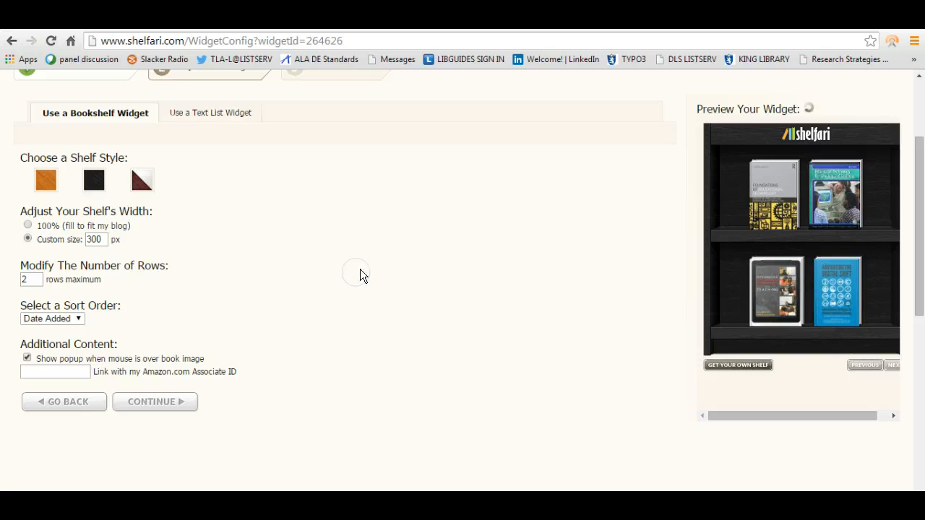
pyautogui.click(300, 291)
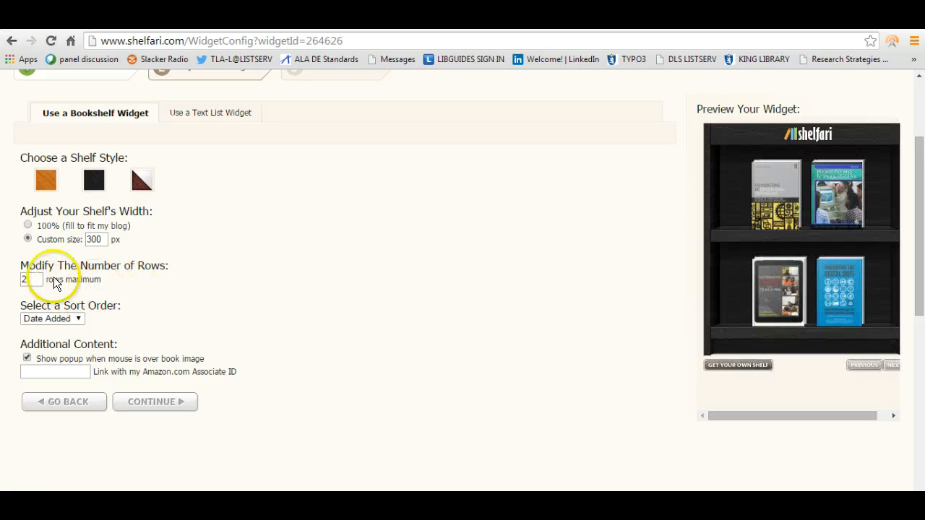
# Set the widget's maximum number of rows to 3.
pyautogui.moveTo(31, 280); pyautogui.dragTo(9, 282)
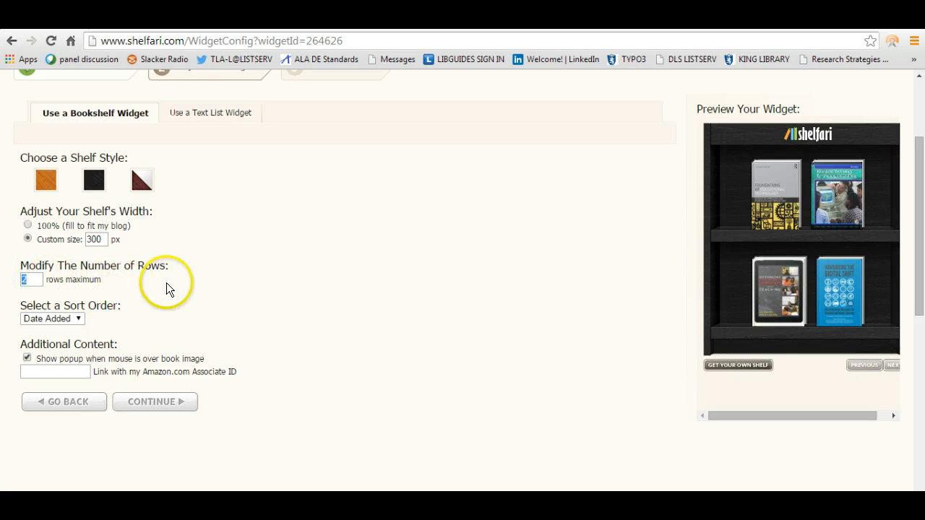
pyautogui.write('3')
pyautogui.click(254, 279)
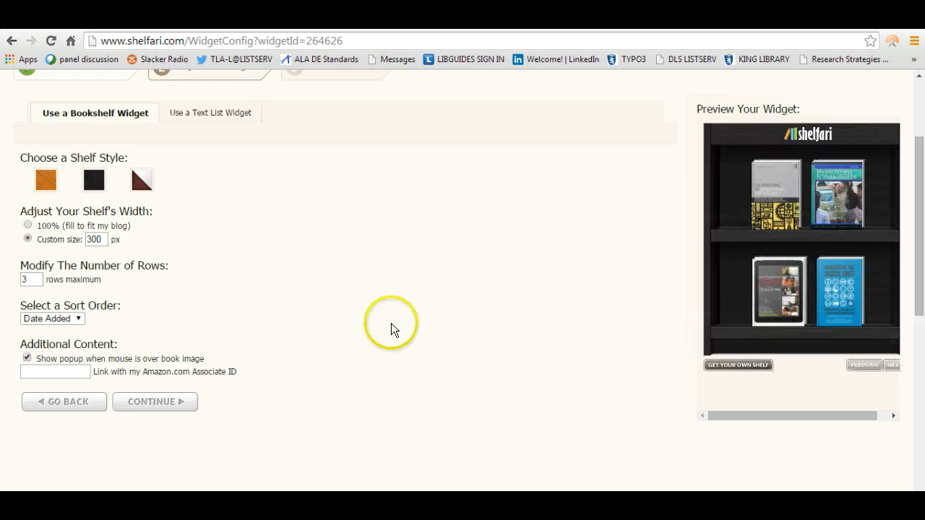
pyautogui.scroll(-2, 843, 303)
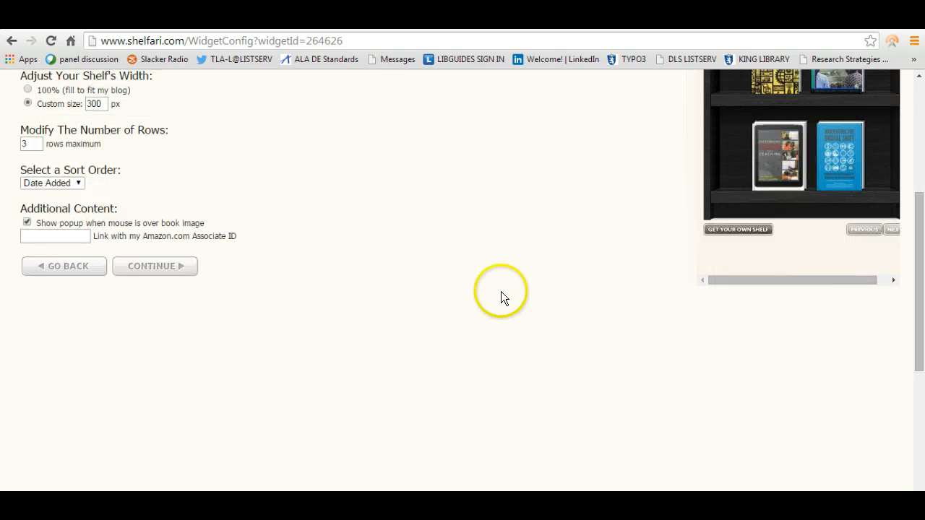
pyautogui.scroll(2, 207, 287)
# Examine the available sort orders and the additional content options of the widget without changing them.
pyautogui.click(80, 319)
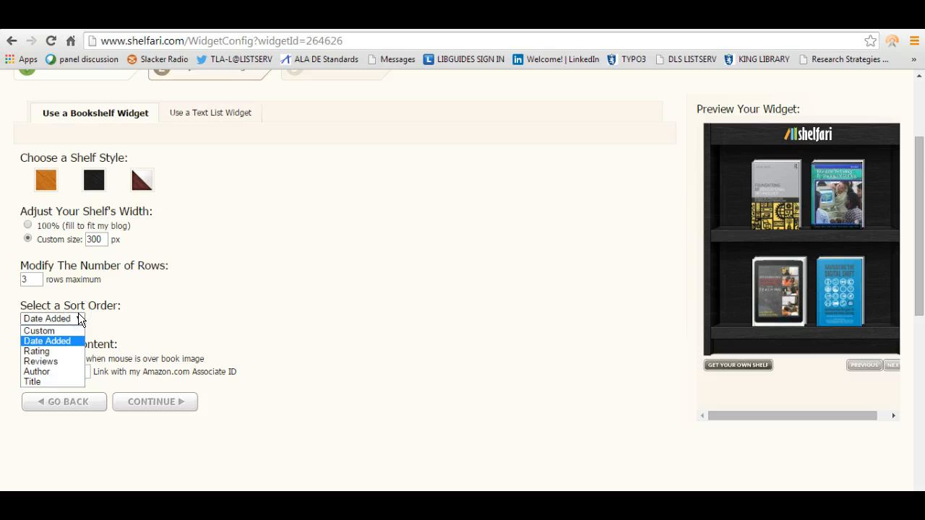
pyautogui.click(174, 326)
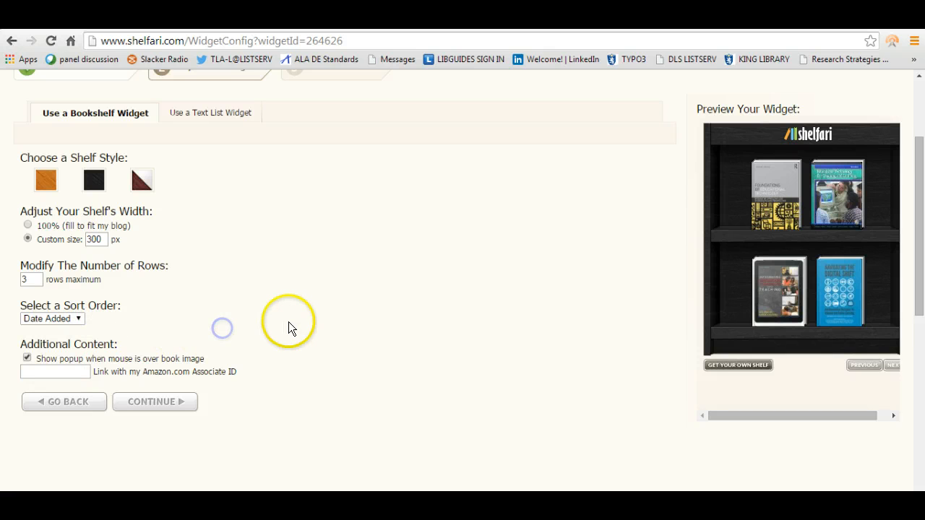
pyautogui.scroll(-1, 224, 318)
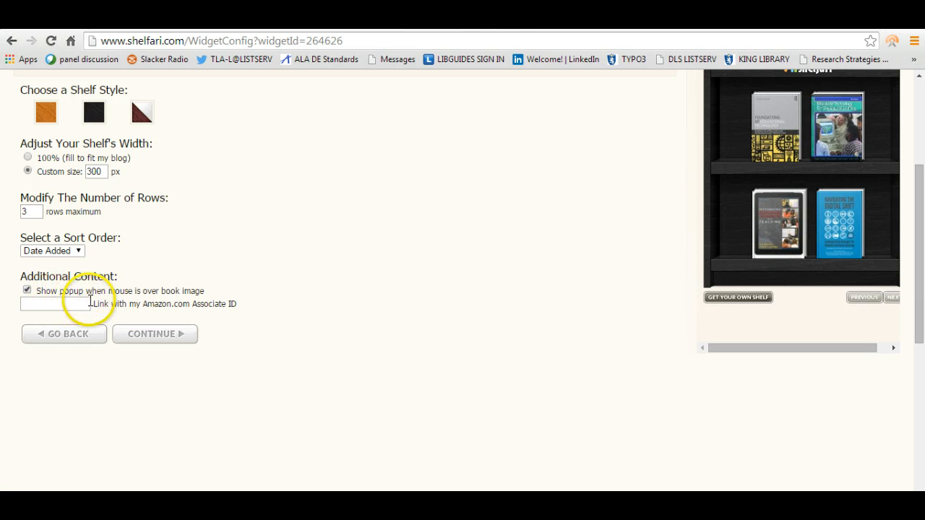
pyautogui.scroll(2, 518, 272)
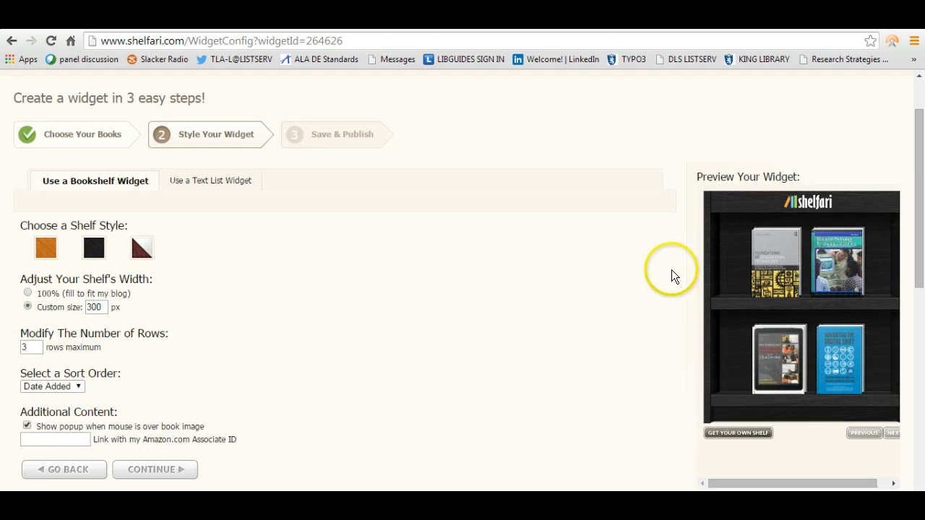
pyautogui.moveTo(775, 272)
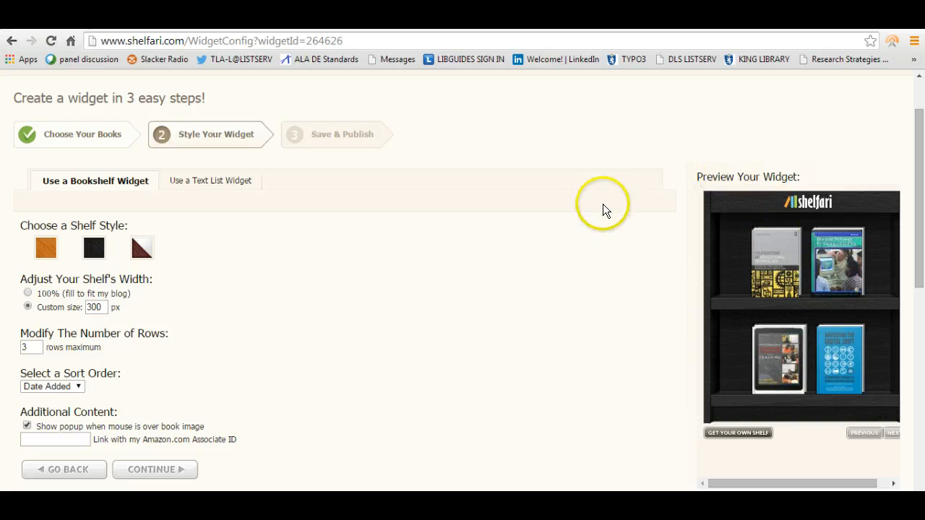
# Continue to the save and publish stage and copy the complete widget code.
pyautogui.scroll(-2, 462, 275)
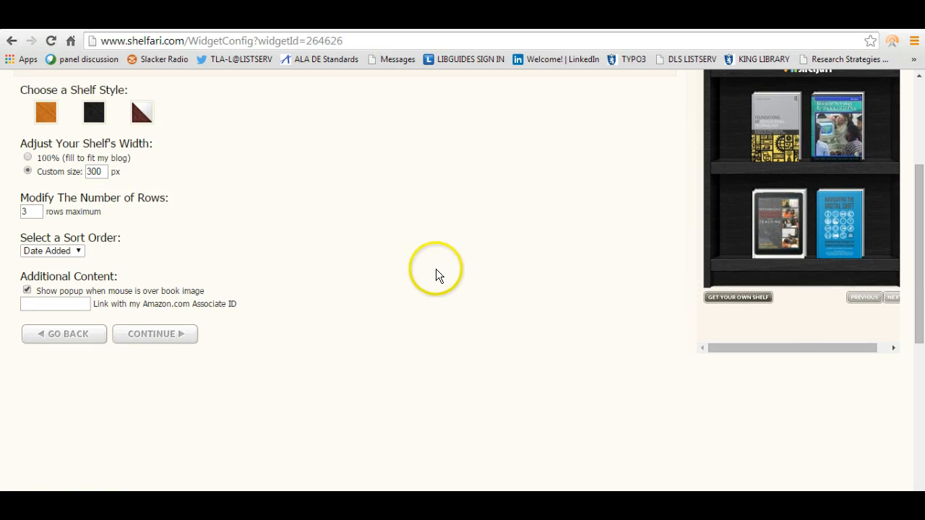
pyautogui.click(164, 334)
pyautogui.scroll(1, 179, 331)
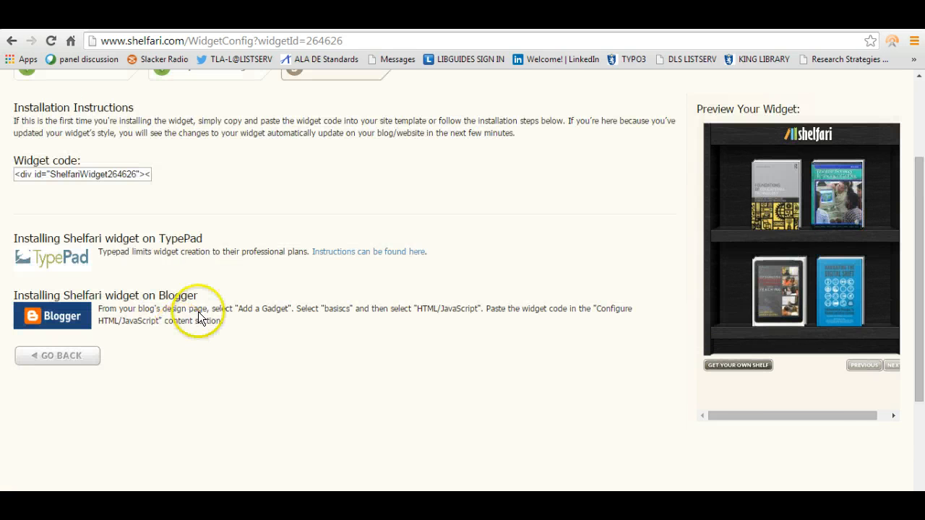
pyautogui.click(57, 175)
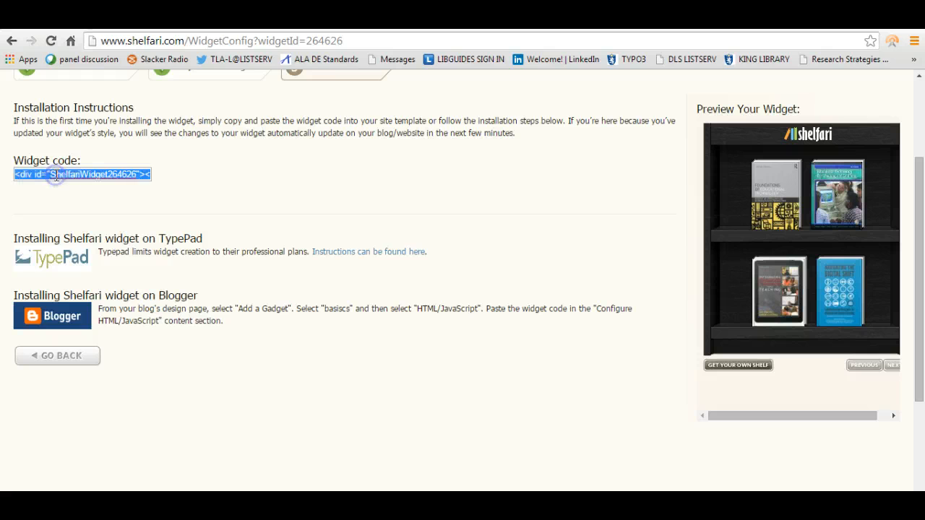
pyautogui.rightClick(56, 175)
pyautogui.click(114, 240)
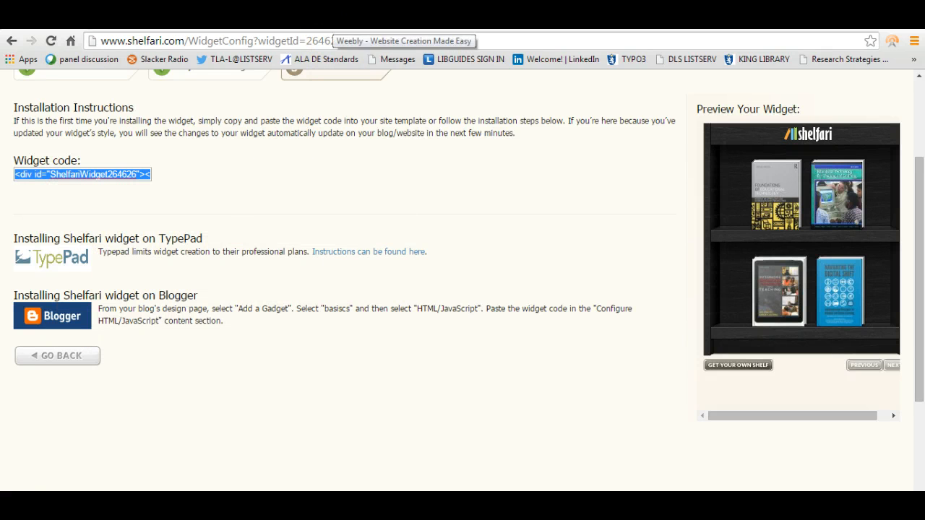
# Switch to the Weebly editor, add an Embed Code element to the empty Test Page and paste the copied widget code into it.
pyautogui.click(334, 21)
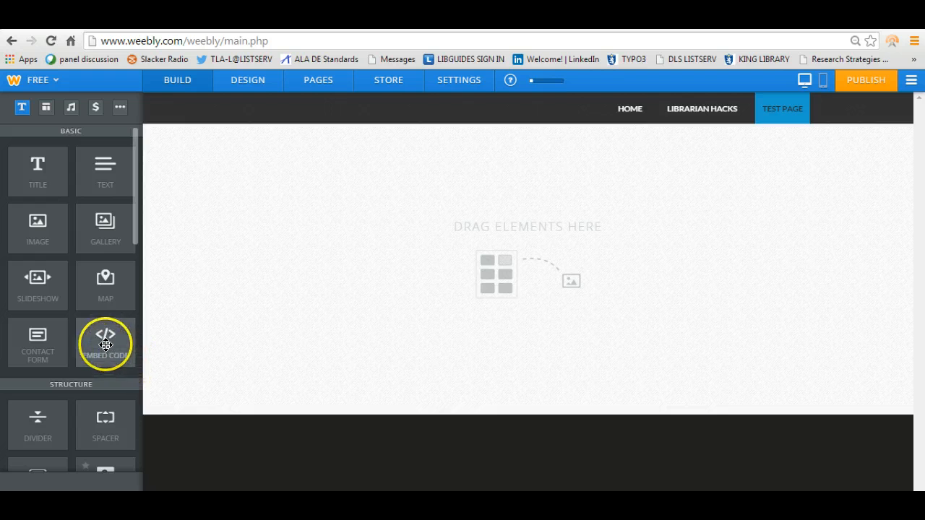
pyautogui.moveTo(103, 340); pyautogui.dragTo(421, 257)
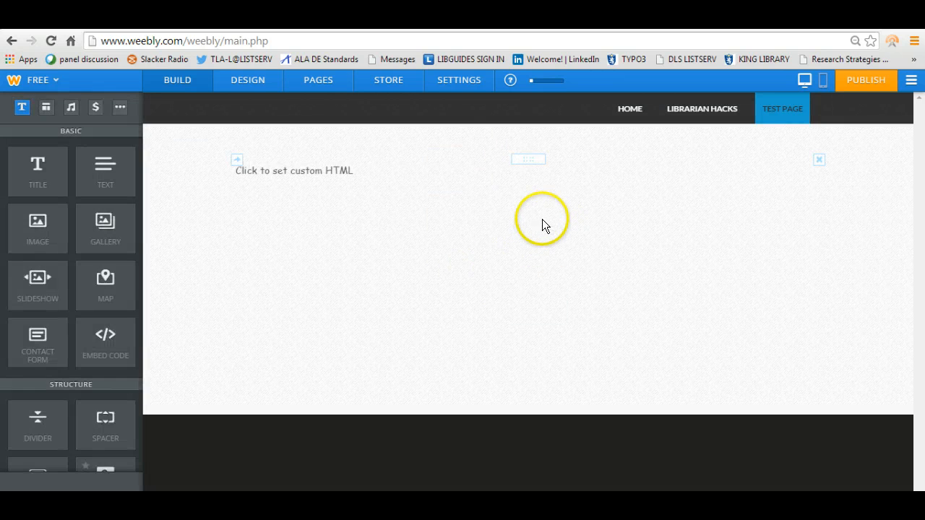
pyautogui.click(314, 172)
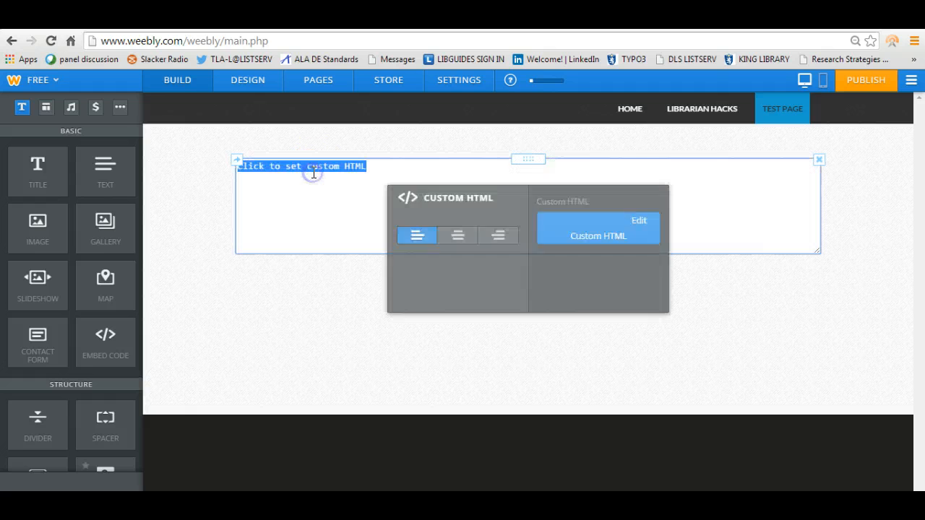
pyautogui.click(298, 179)
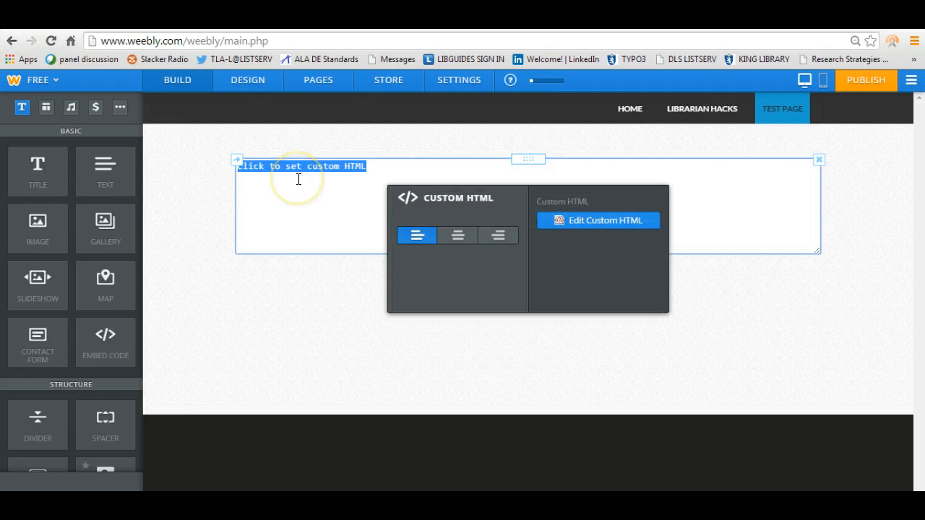
pyautogui.hotkey('ctrl', 'v')
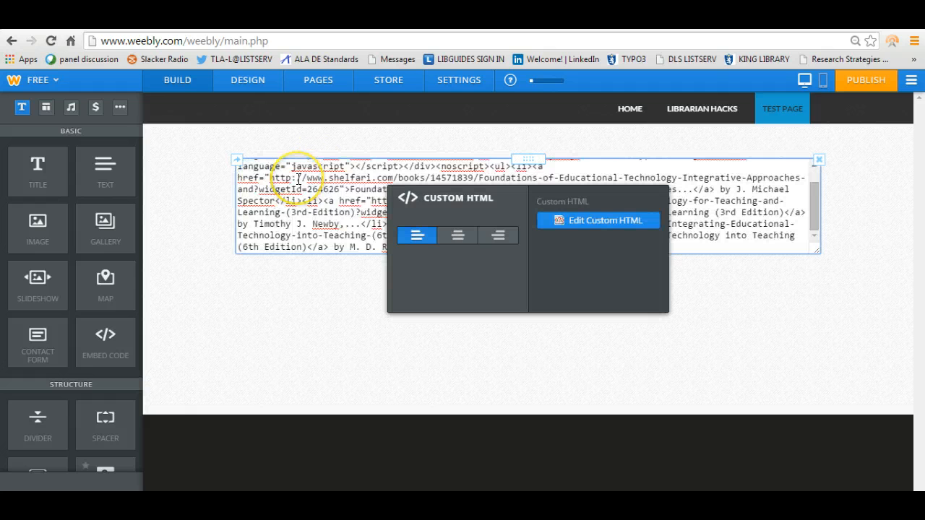
pyautogui.click(879, 284)
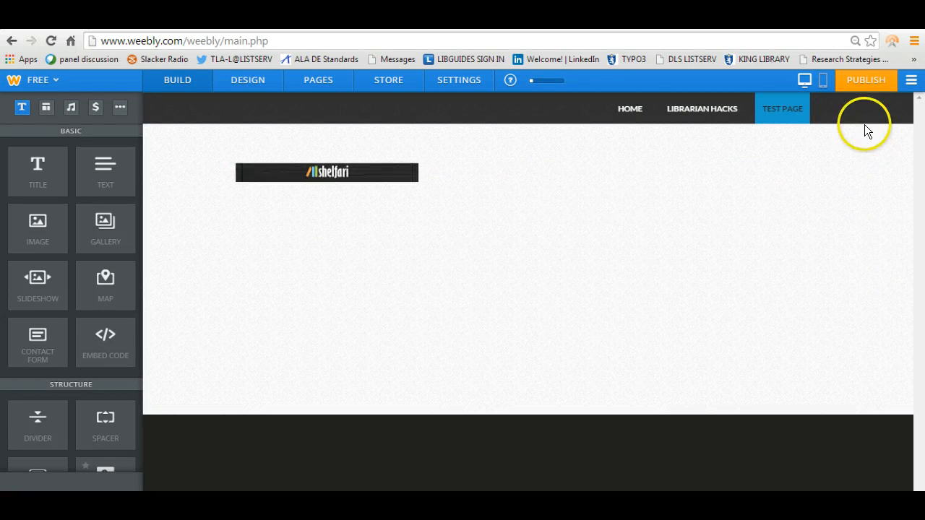
# Publish the Weebly site and open the Test Page of the live website.
pyautogui.click(857, 85)
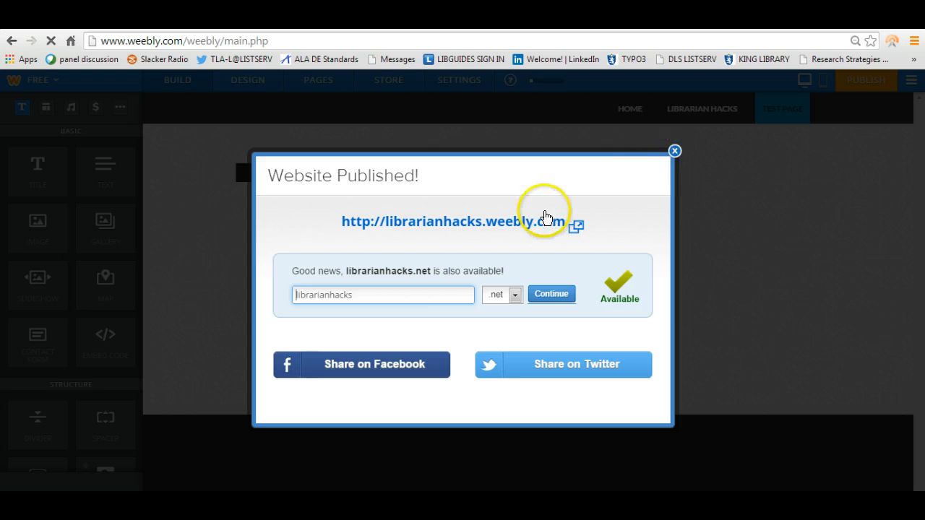
pyautogui.click(556, 222)
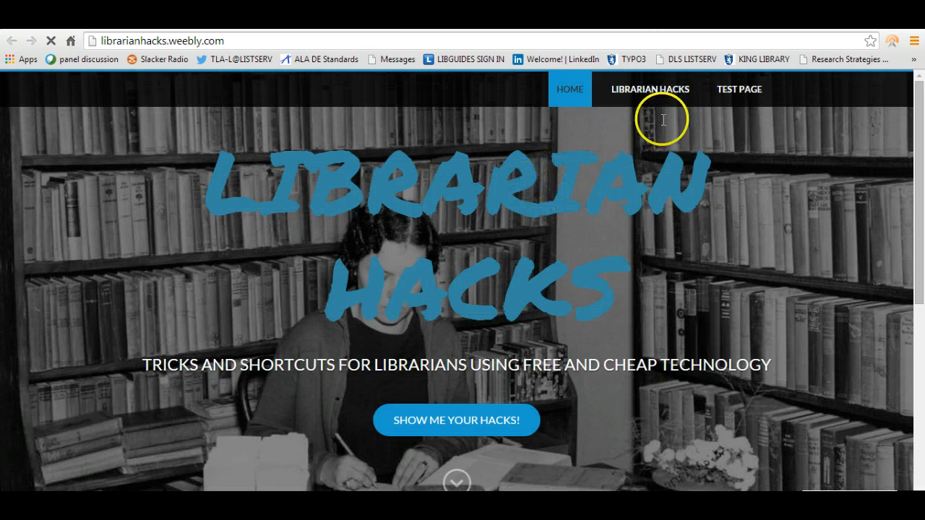
pyautogui.click(722, 105)
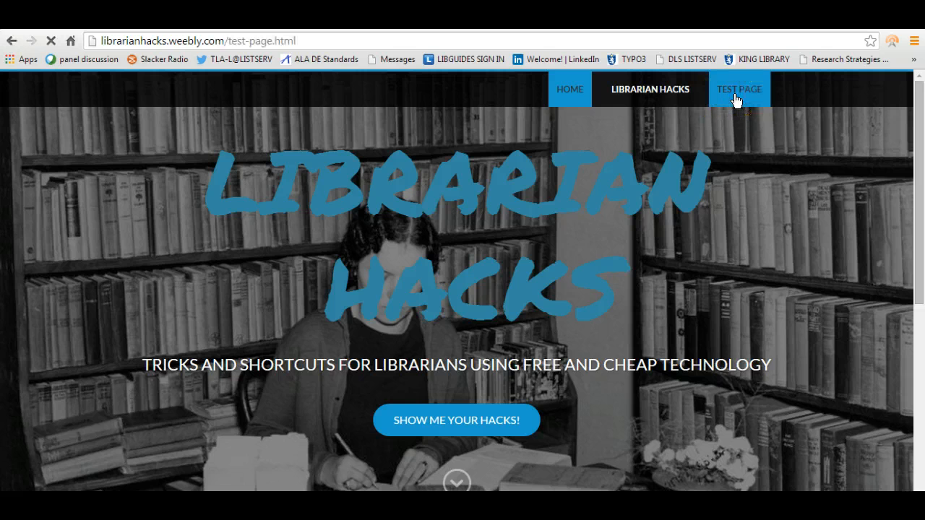